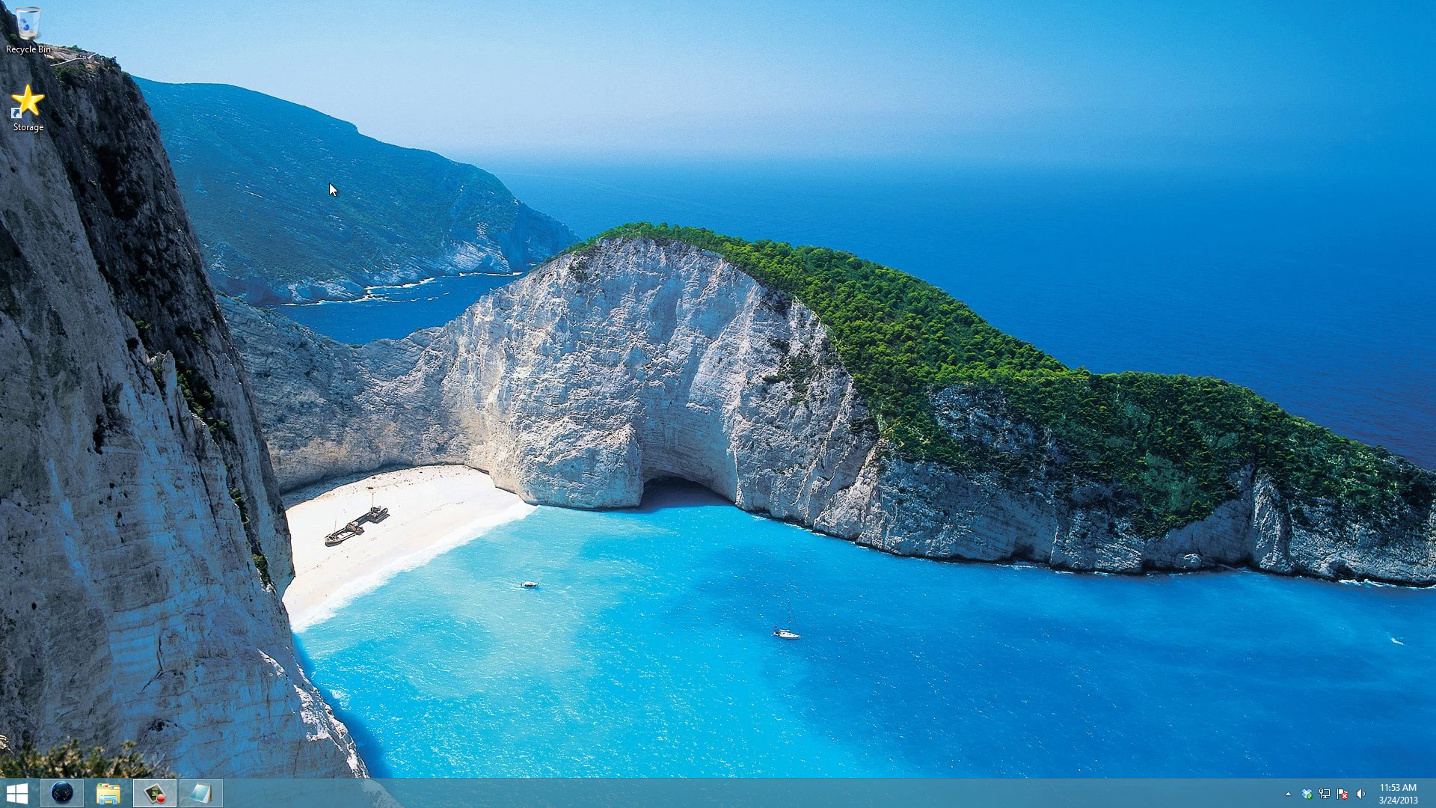
Leave the browser and browse File Explorer to D:\Program Files.
left_click(64, 792)
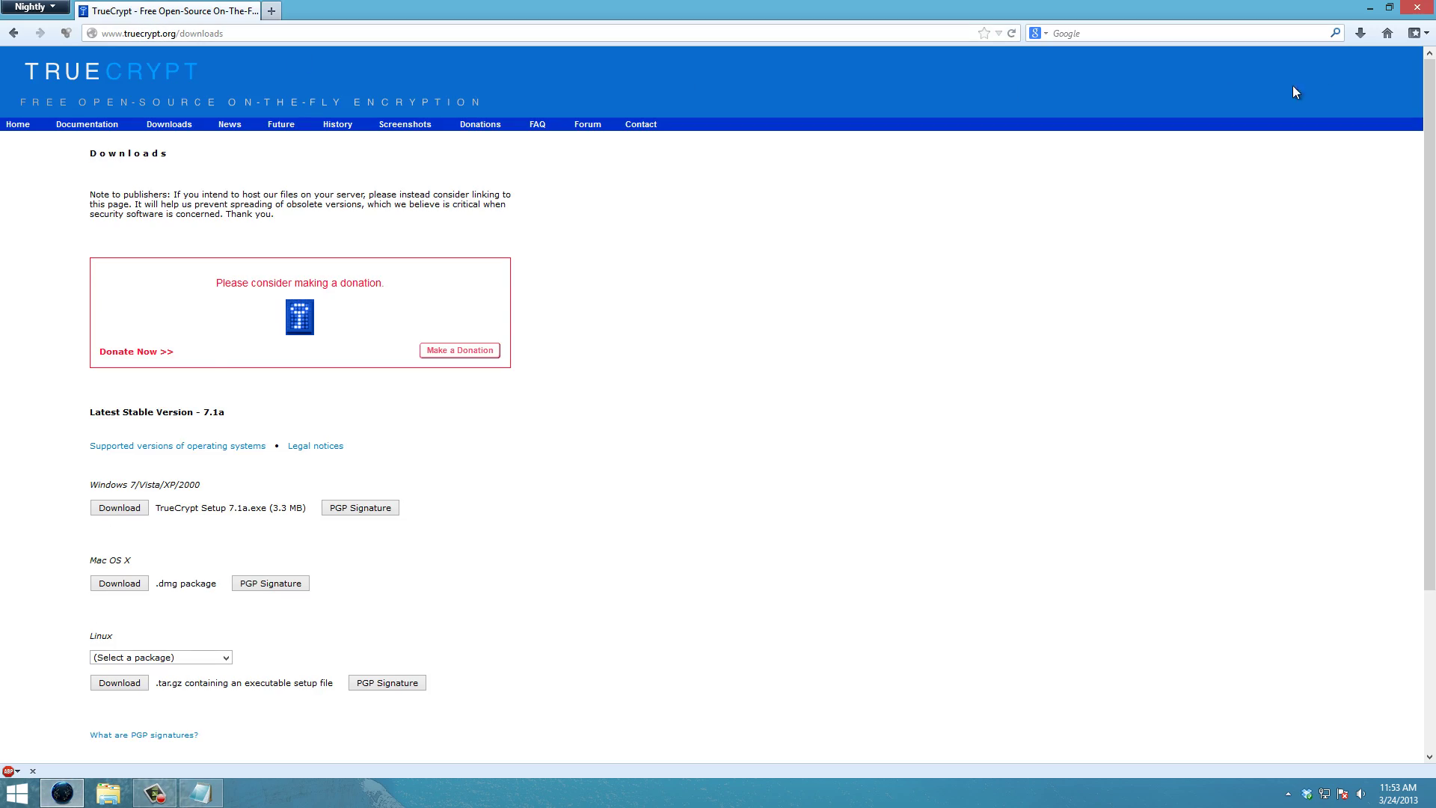
left_click(1426, 9)
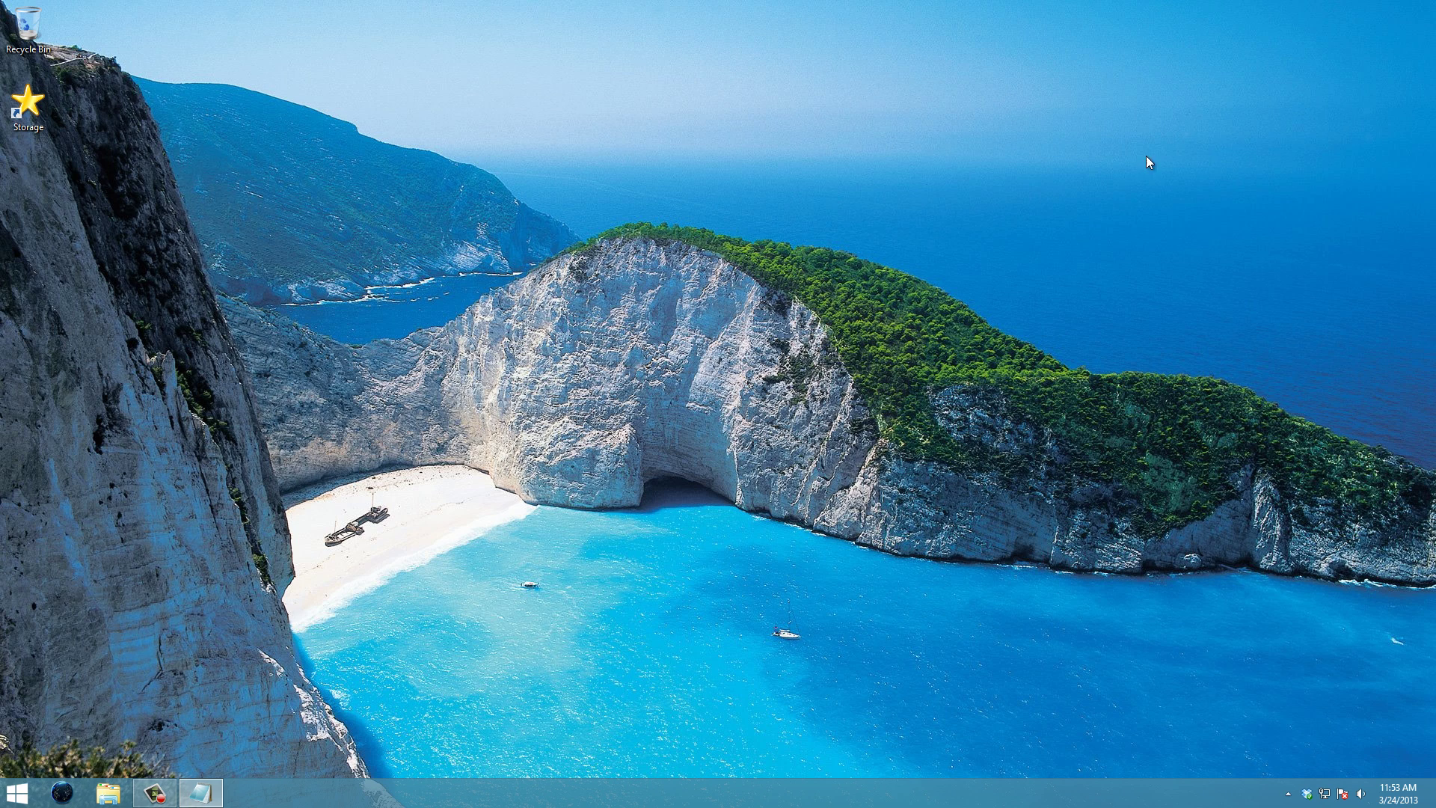
left_click(16, 792)
key("Escape")
key("super+e")
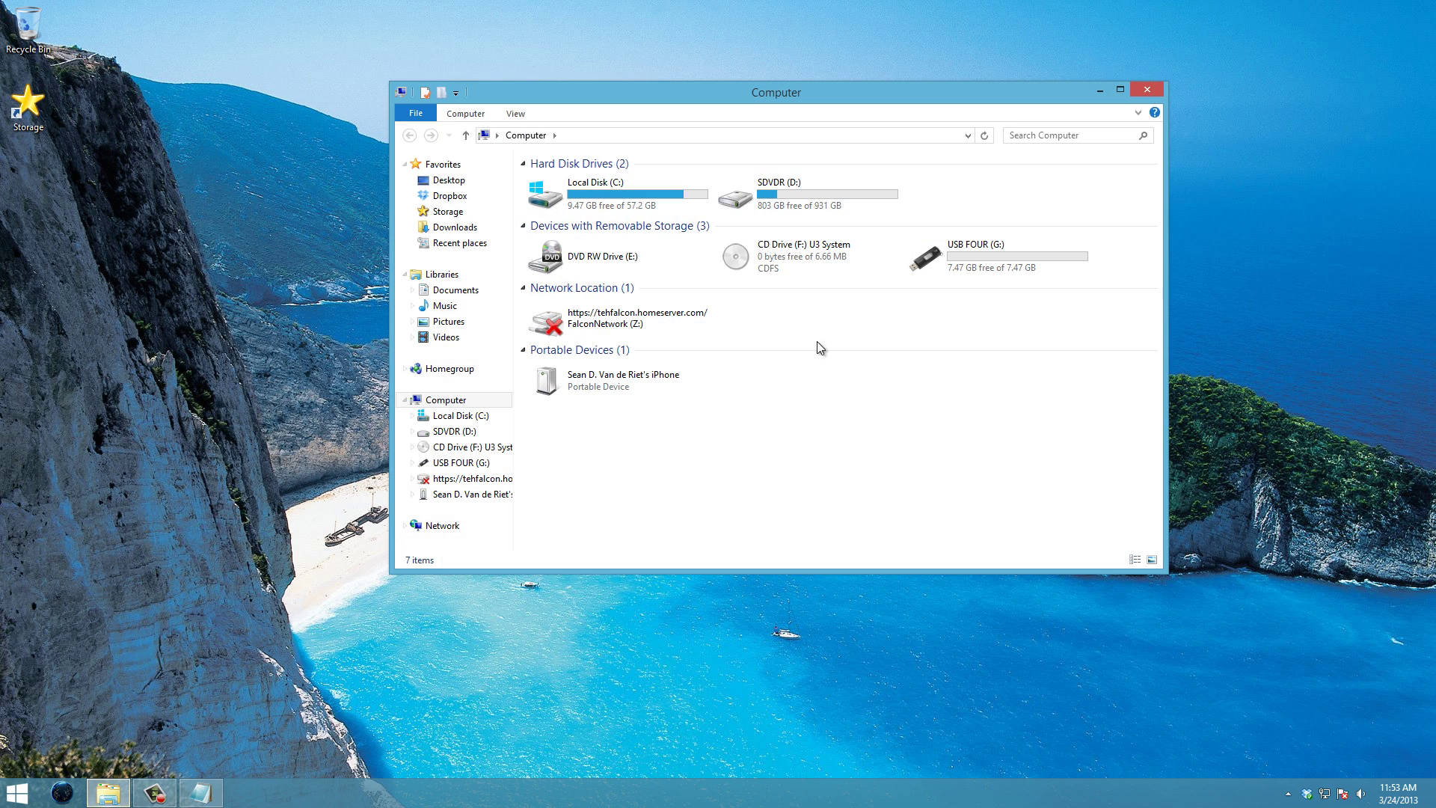
double_click(820, 206)
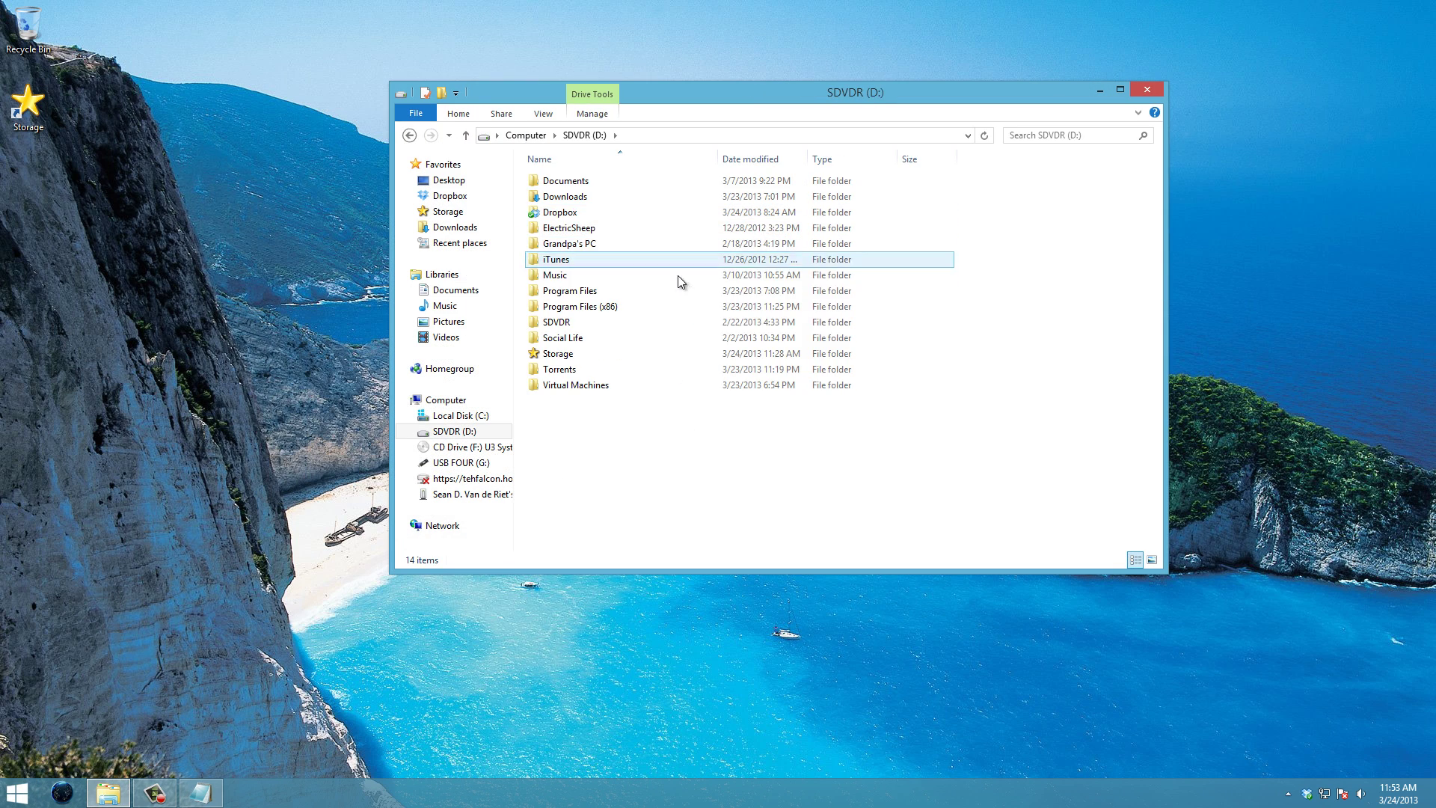
double_click(608, 294)
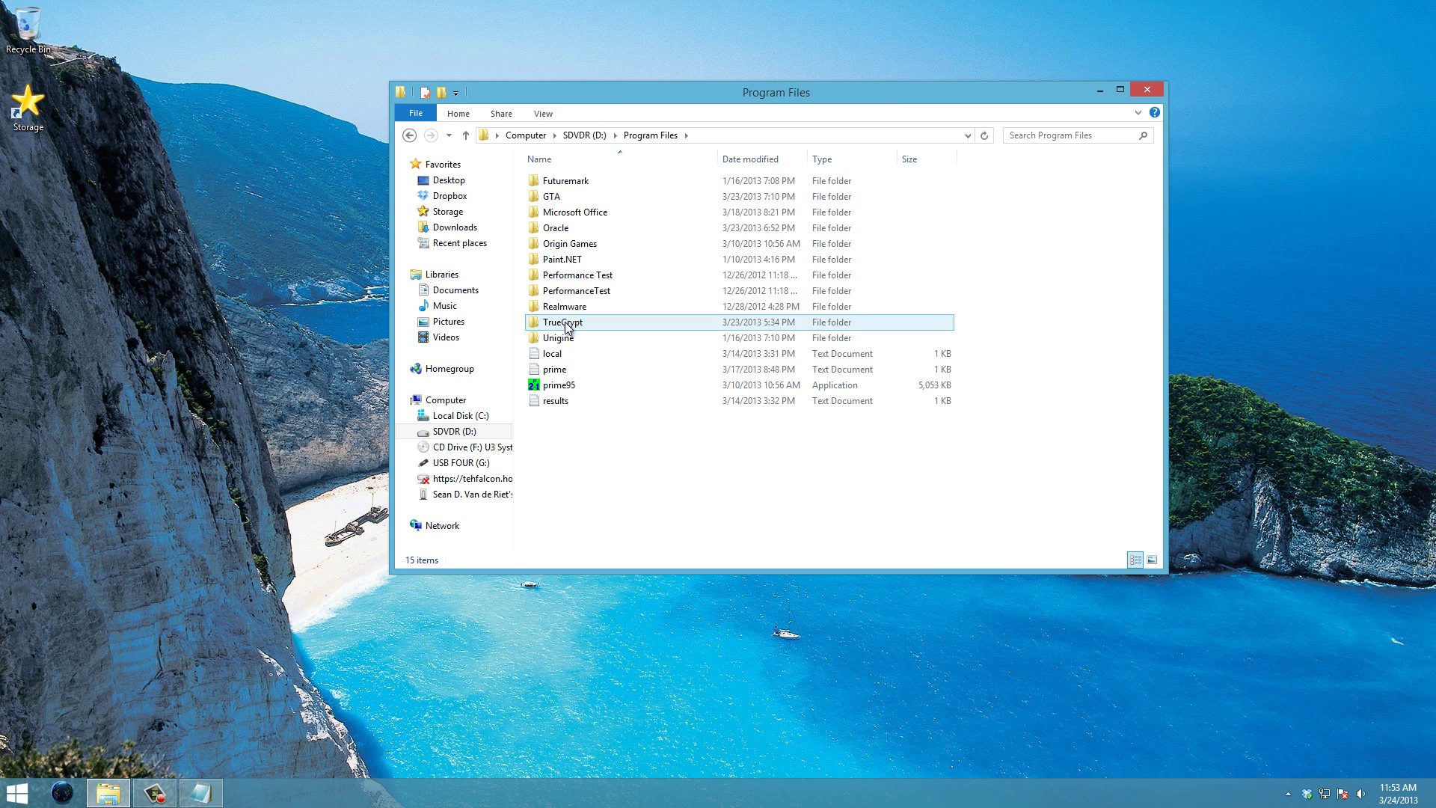
Copy the TrueCrypt folder to the root of USB FOUR (G:) and enter it.
left_click(589, 322)
right_click(630, 324)
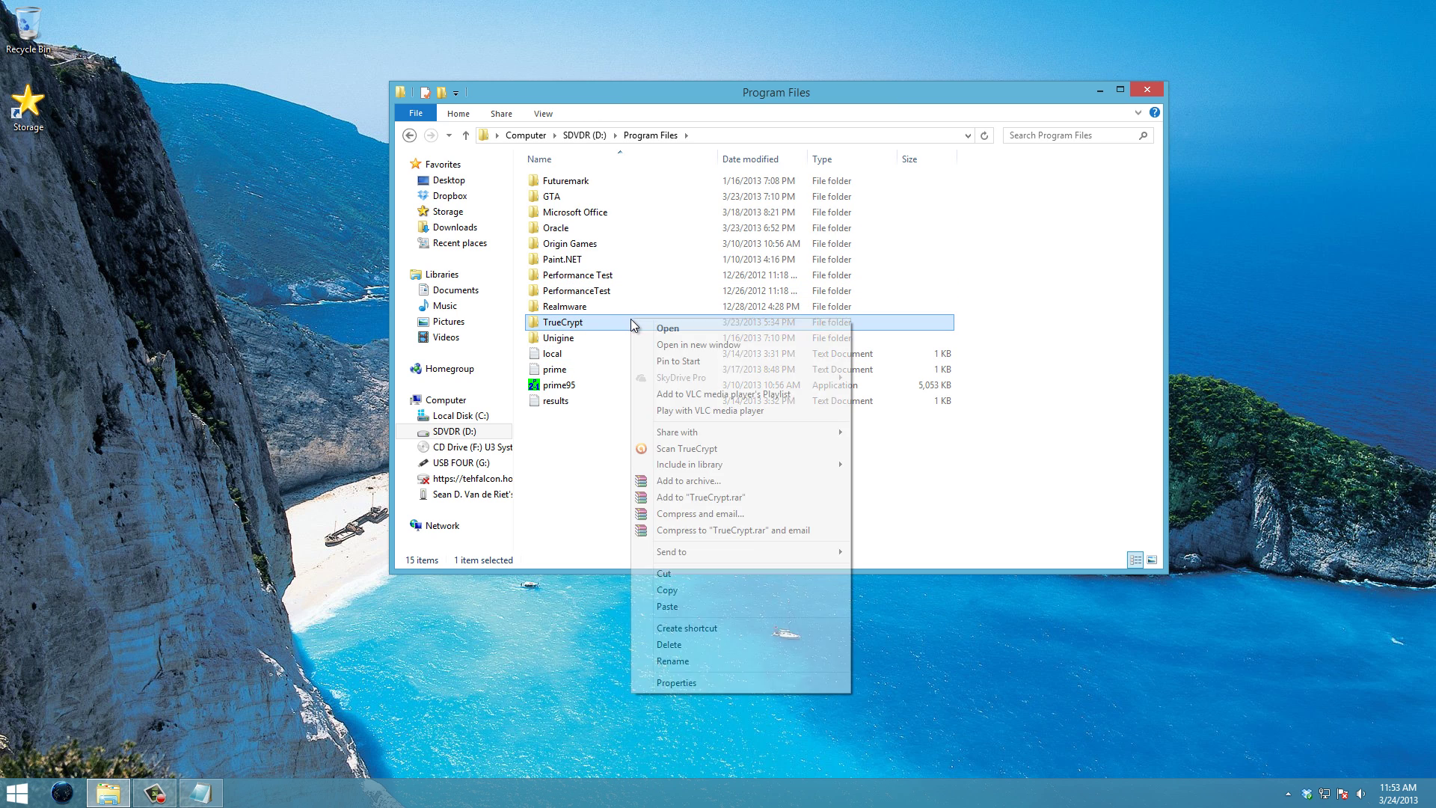
left_click(687, 590)
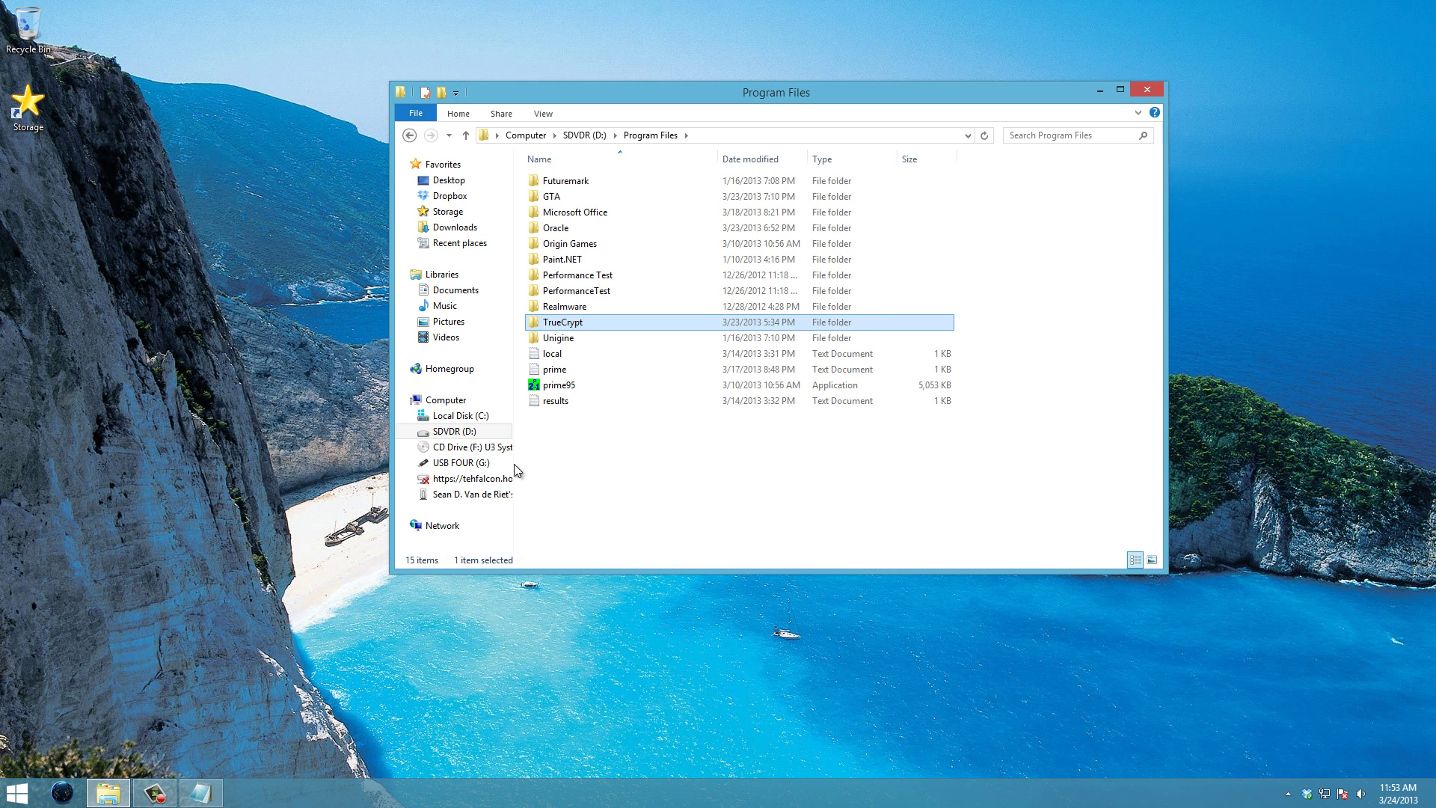
left_click(459, 463)
right_click(635, 223)
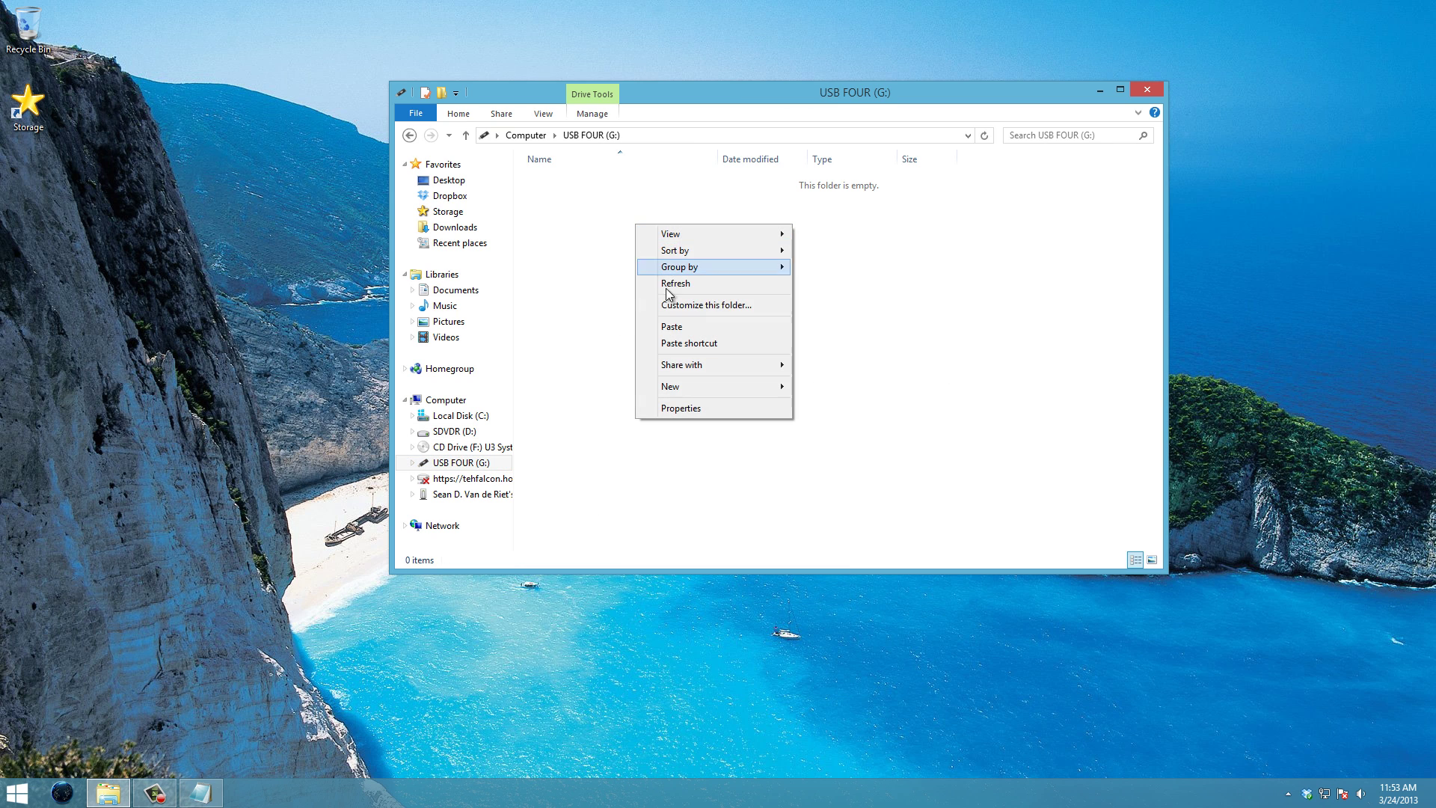
left_click(674, 323)
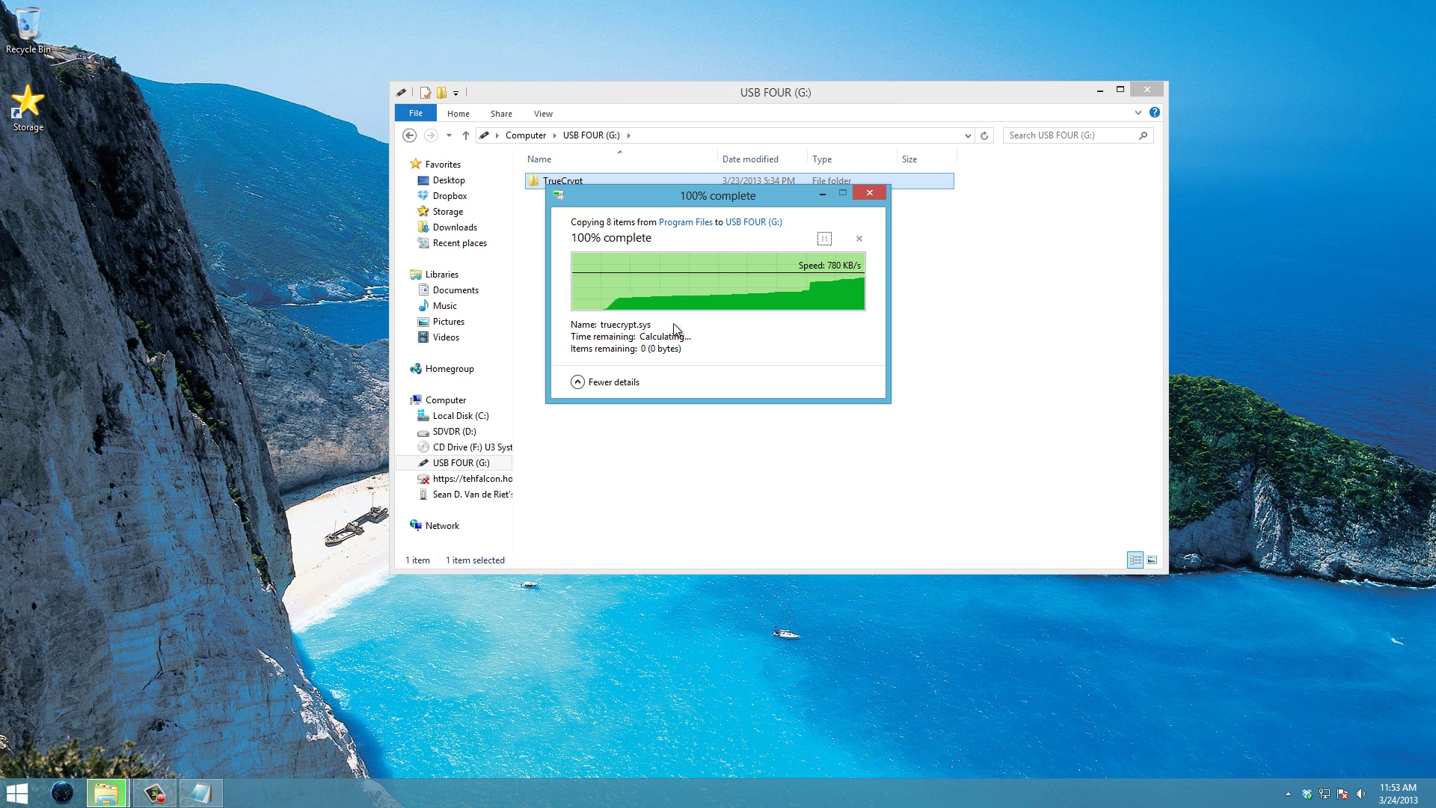
double_click(601, 178)
Launch TrueCrypt and start a standard encrypted file container in the Volume Creation Wizard.
double_click(588, 244)
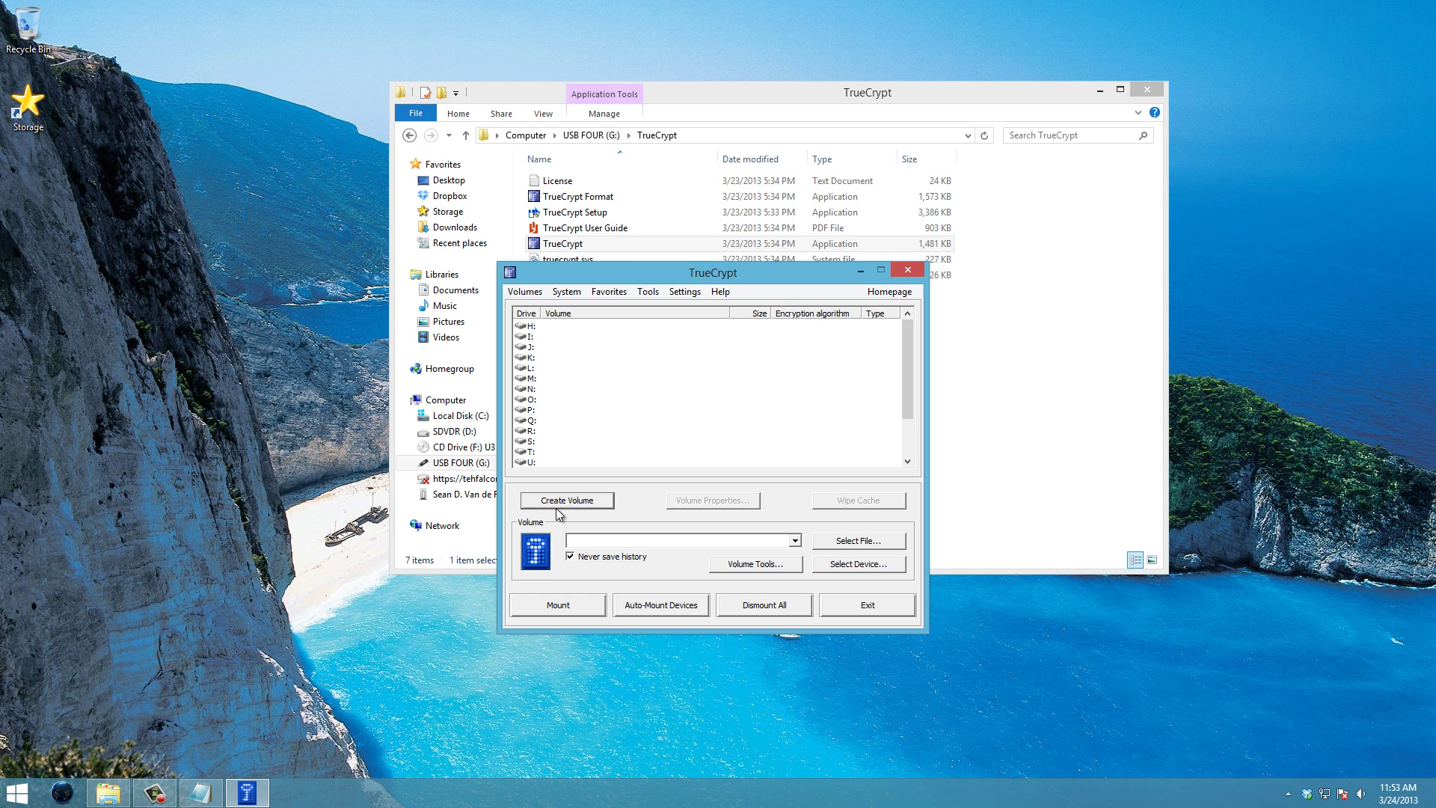
left_click(565, 500)
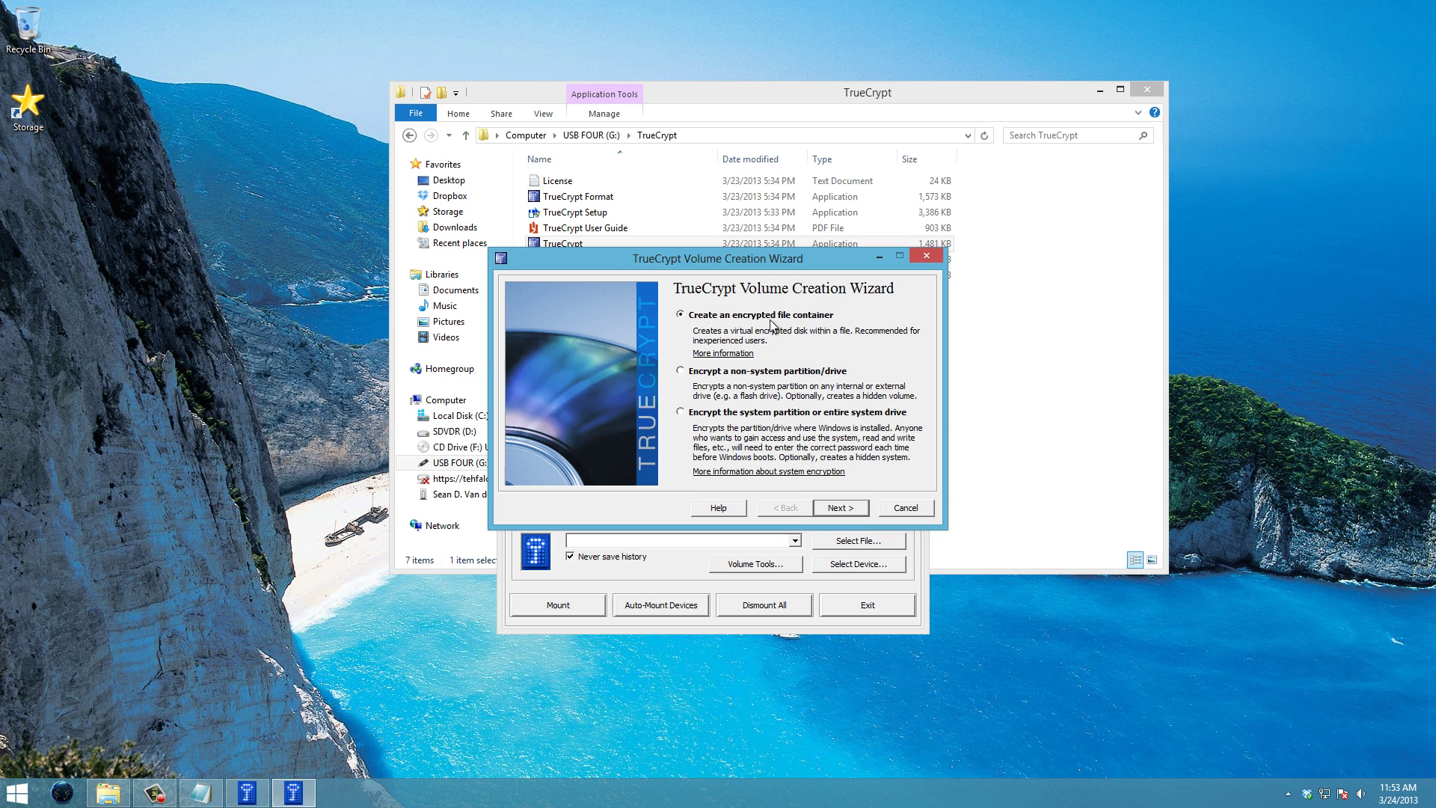
left_click(840, 508)
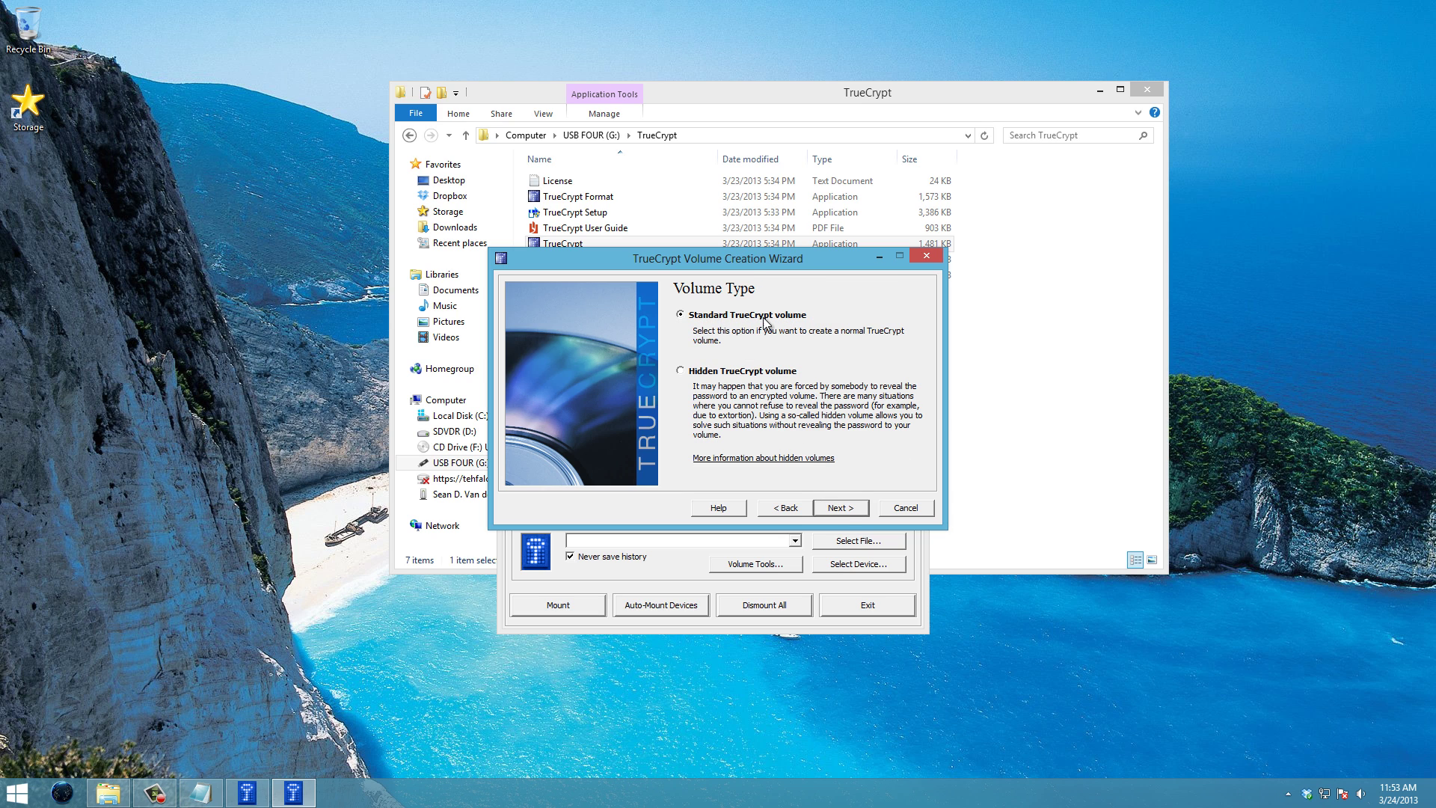
left_click(839, 507)
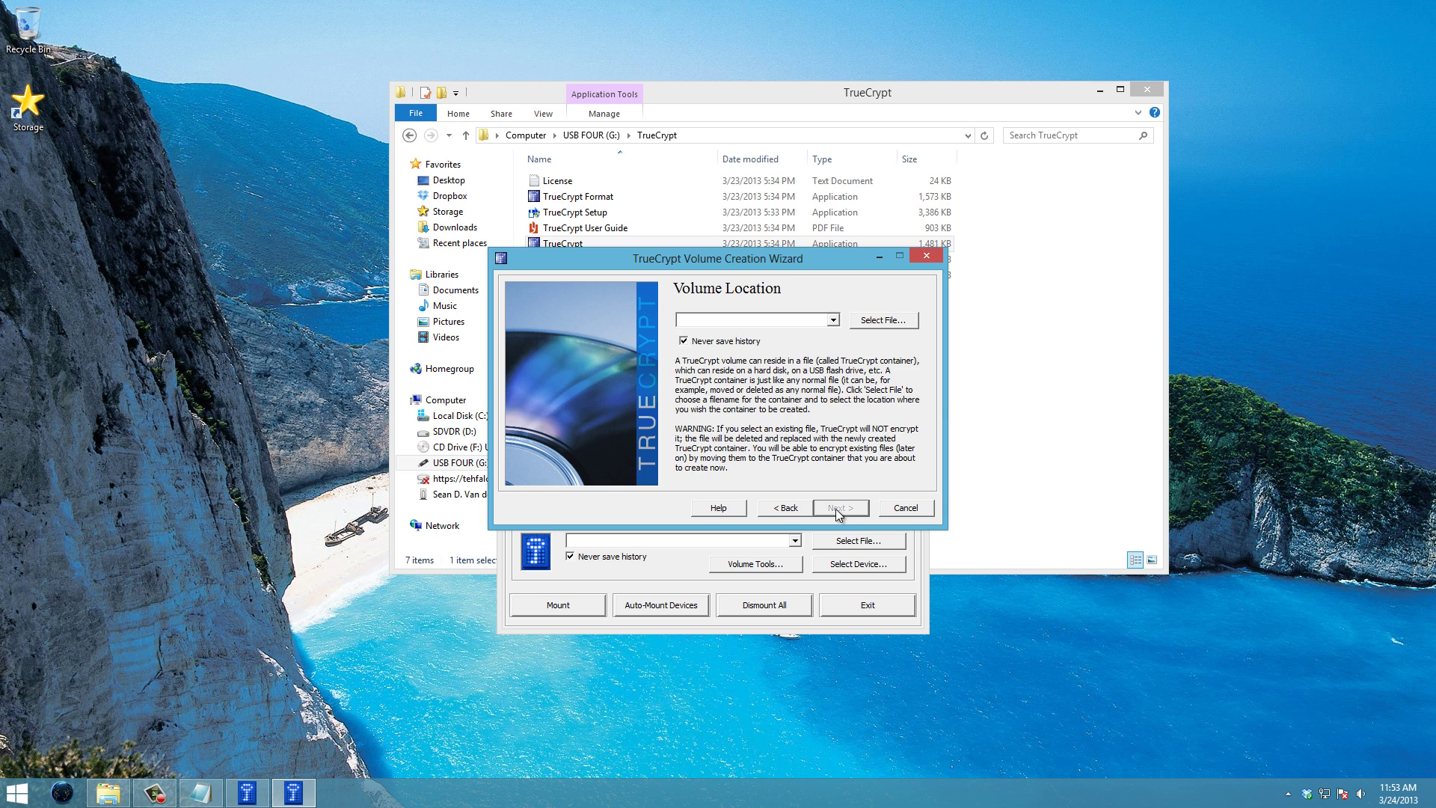
Choose a container file named Secret at the root of USB FOUR (G:).
left_click(876, 324)
left_click_drag(589, 363, 583, 434)
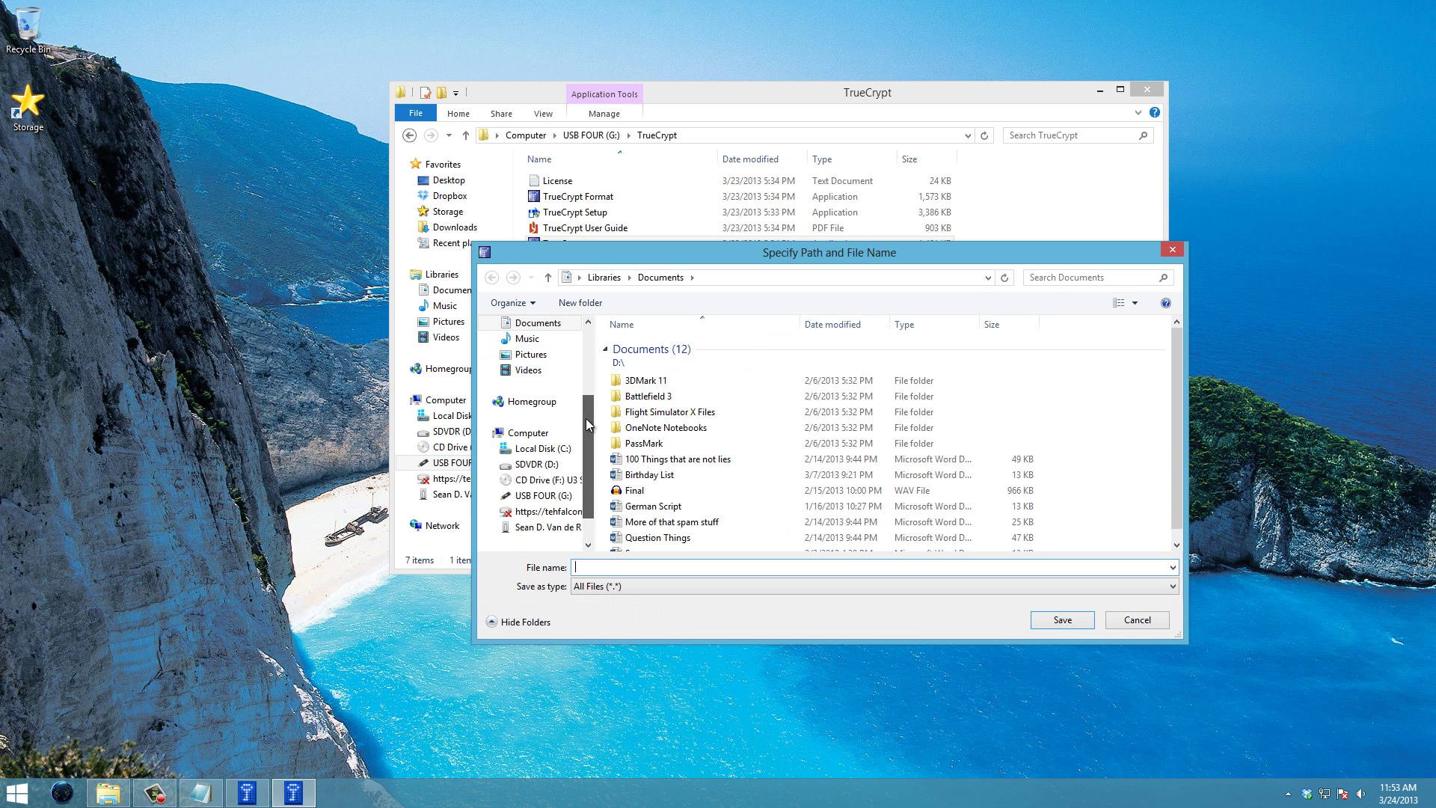
left_click(543, 495)
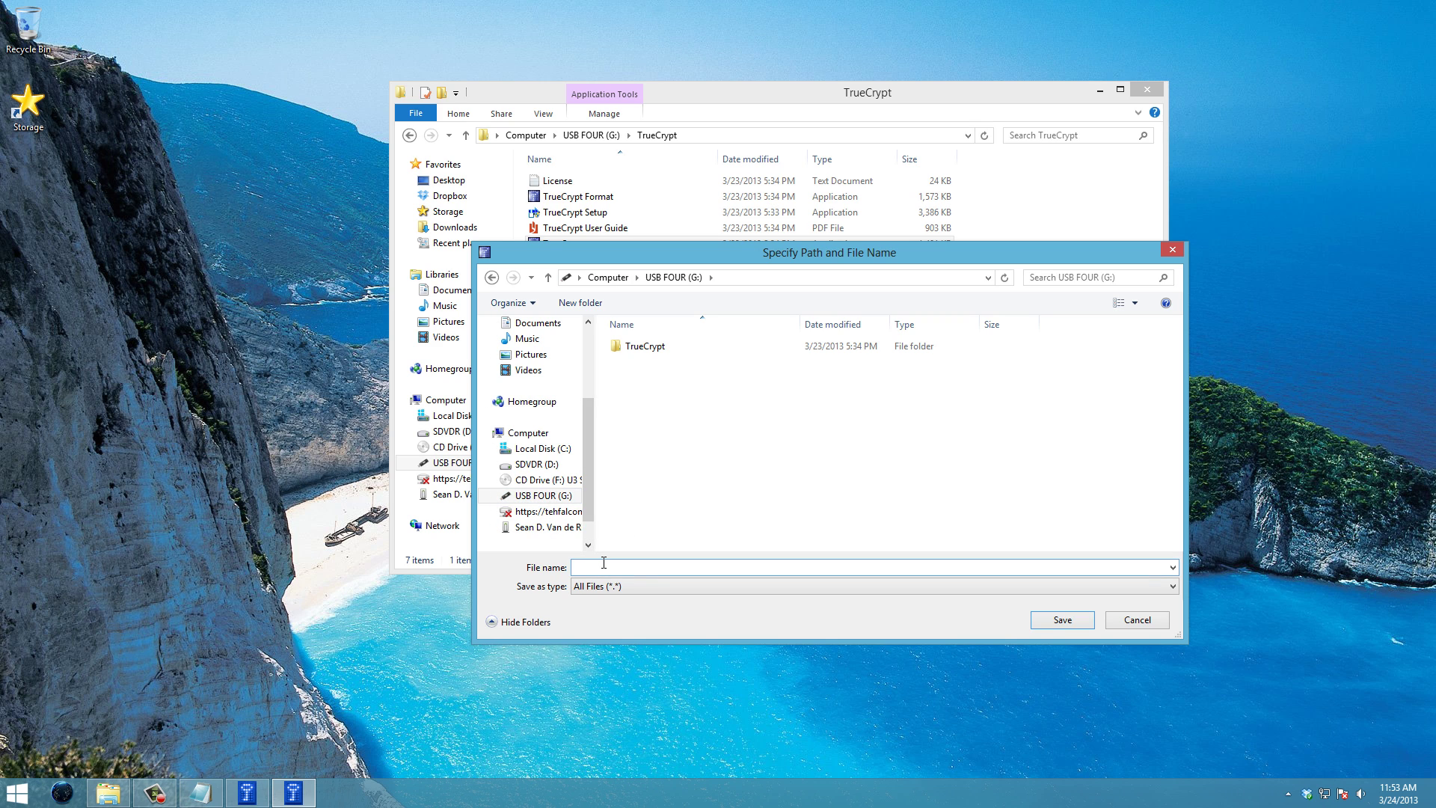
type("Secret")
key("Return")
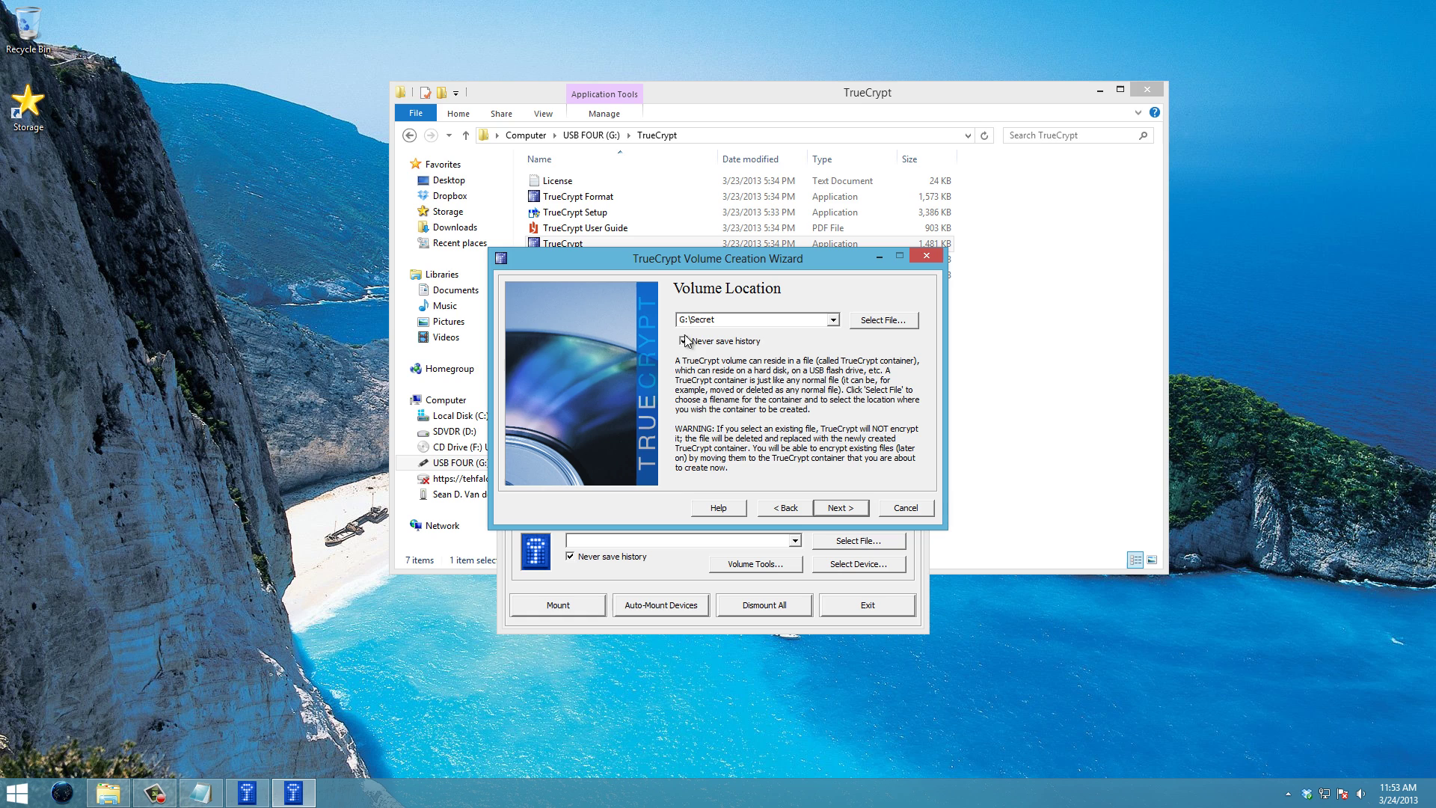
Keep the default AES encryption and give the container a size of 5 MB.
left_click(854, 505)
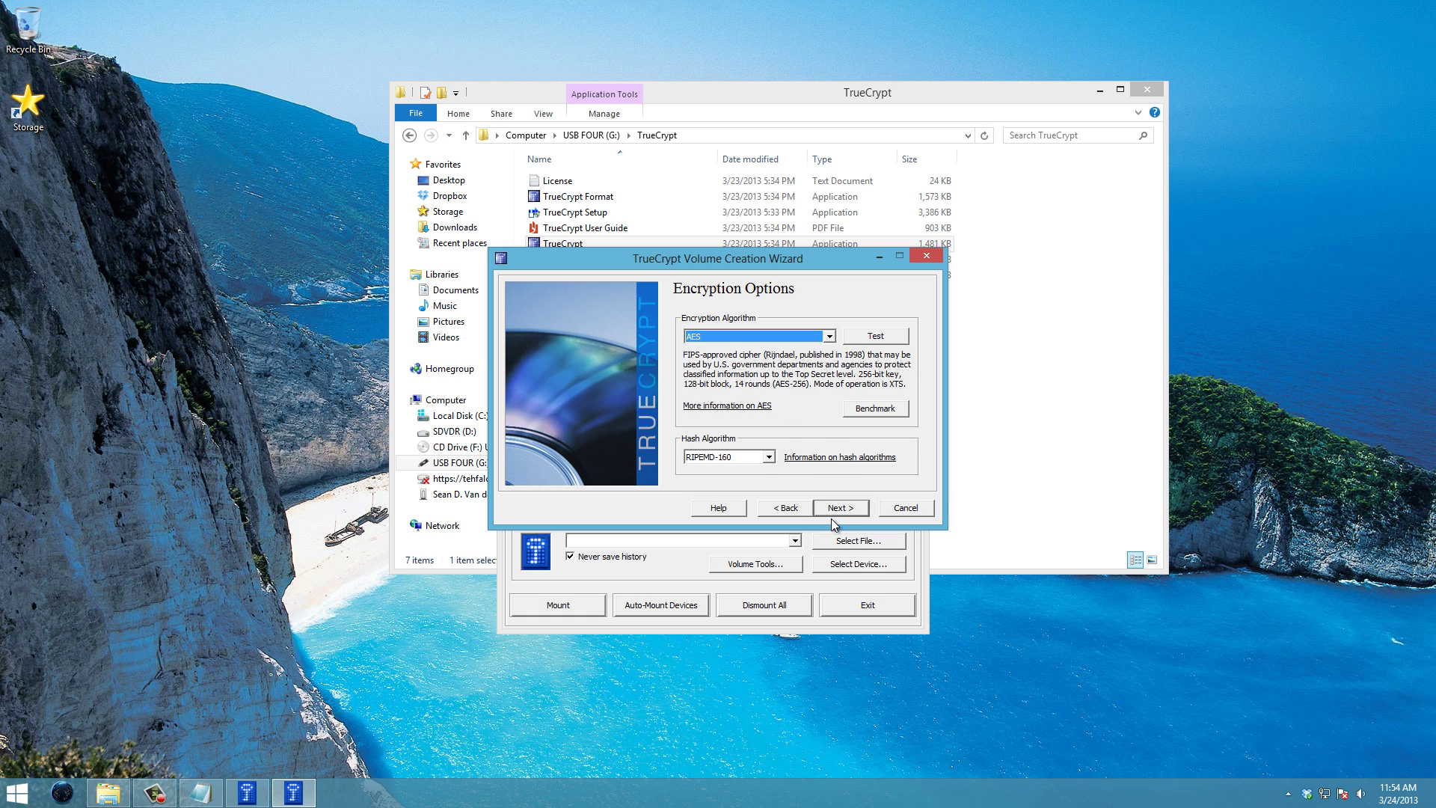
left_click(839, 508)
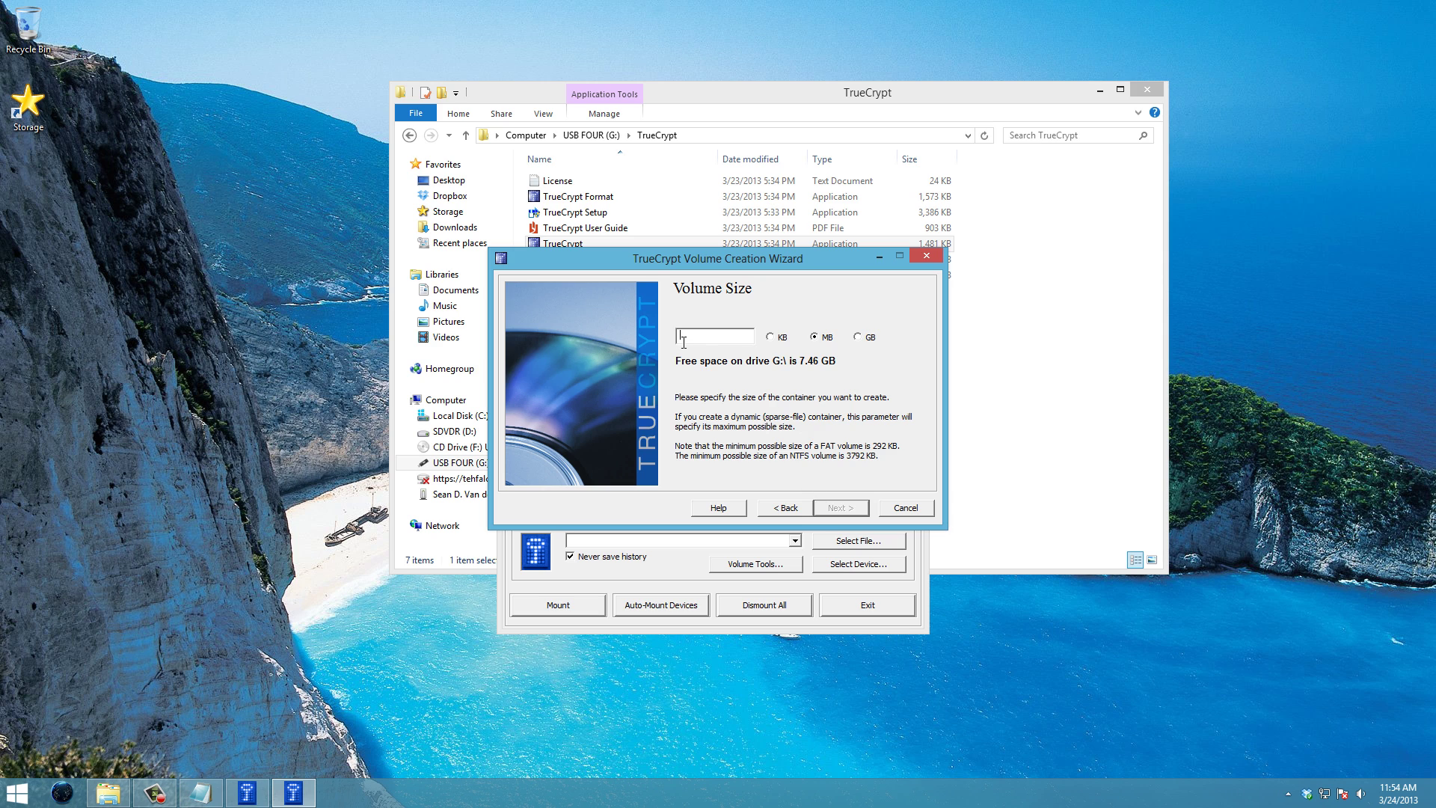
type("5")
left_click(833, 509)
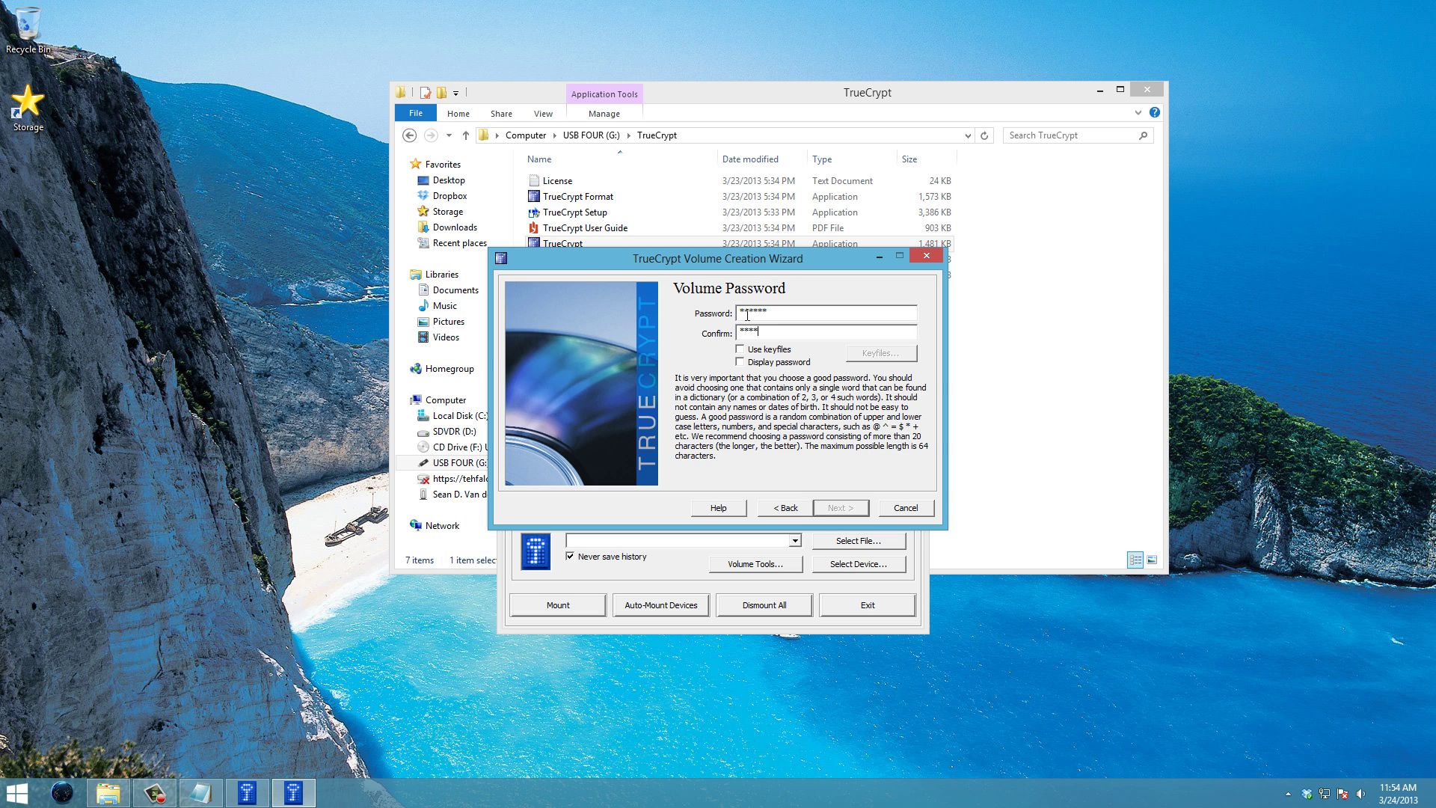
type("**")
Confirm the short password, briefly shown in plain text, and accept the short-password warning.
left_click(738, 363)
left_click(739, 363)
left_click(840, 508)
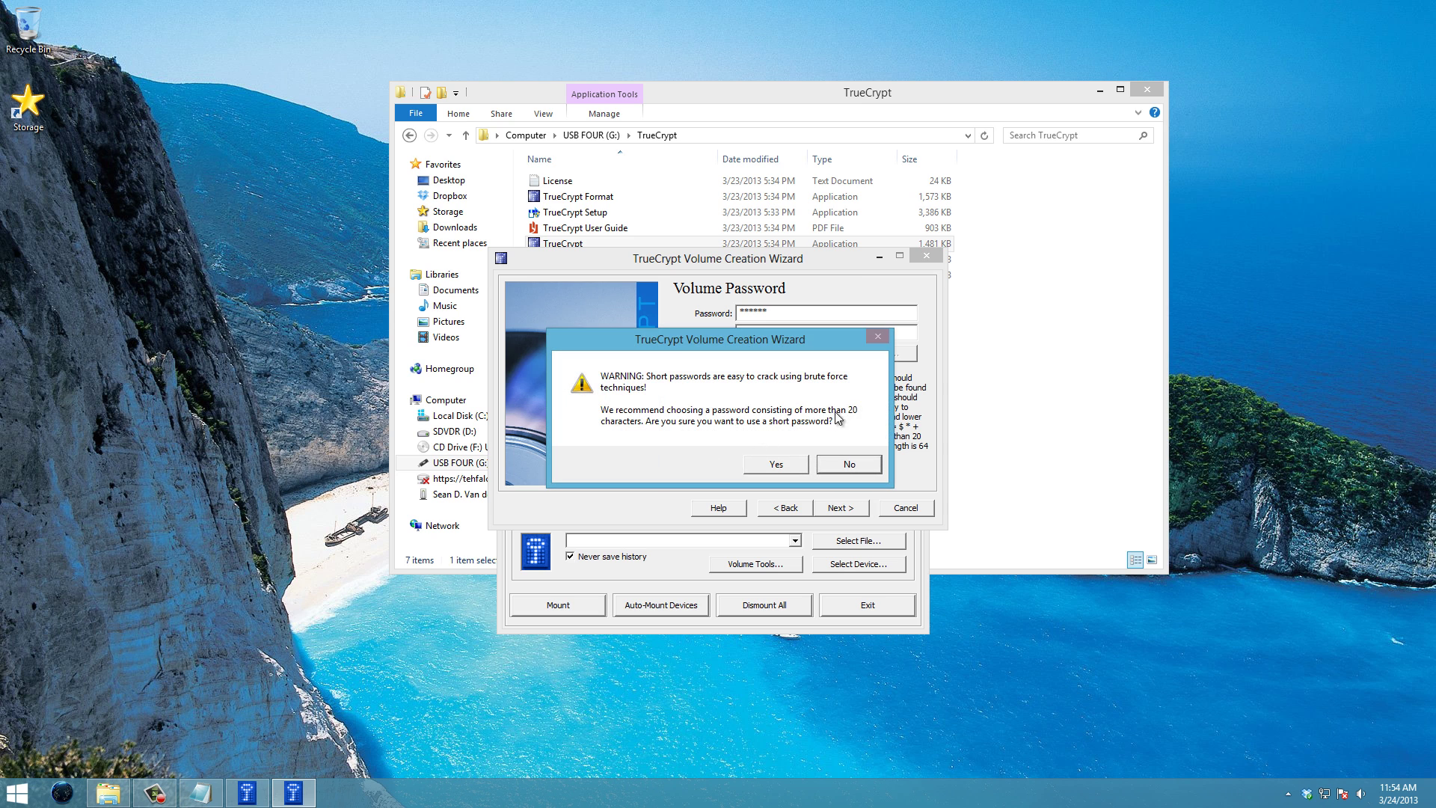
left_click(786, 467)
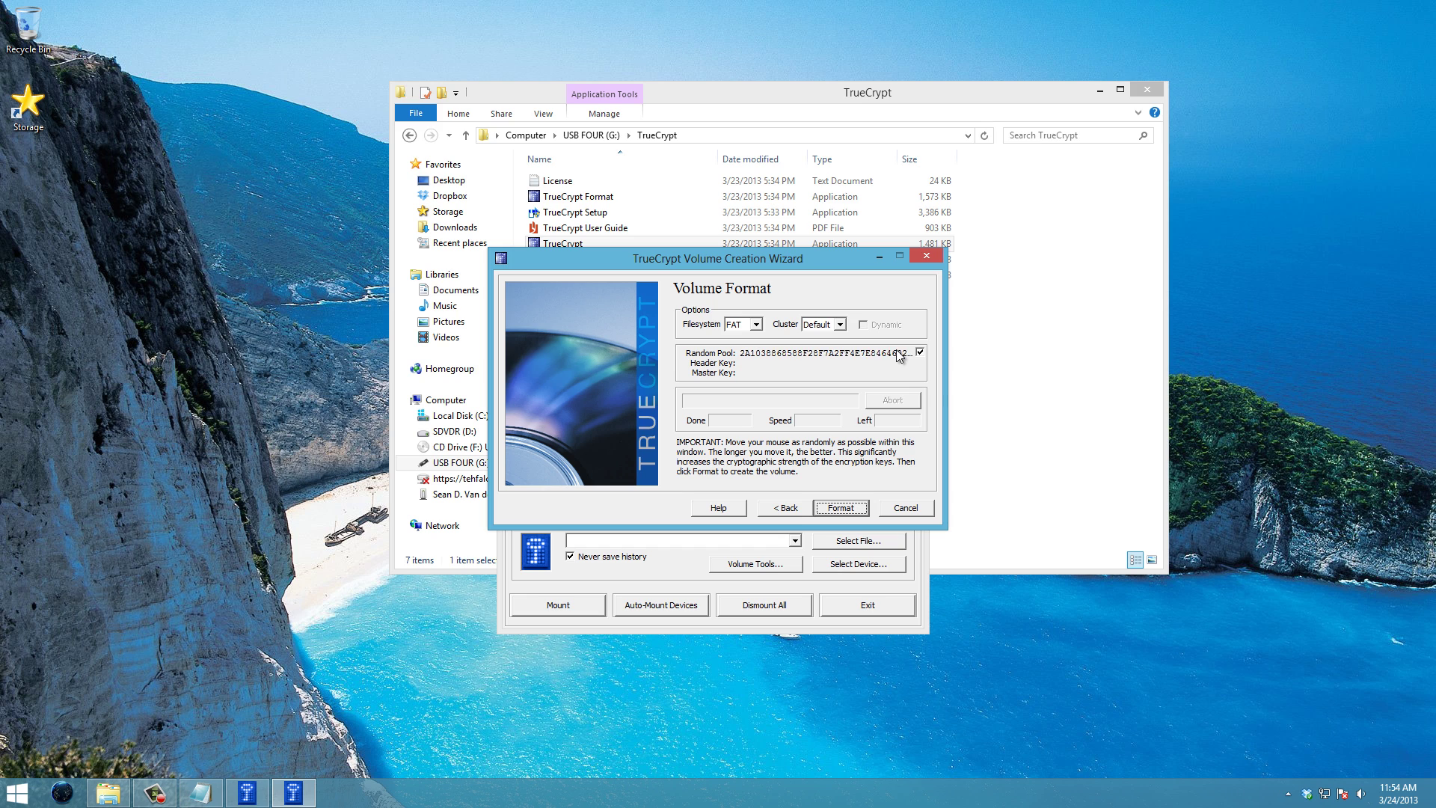
Format the Secret container with FAT, acknowledge success and exit the wizard.
left_click(839, 508)
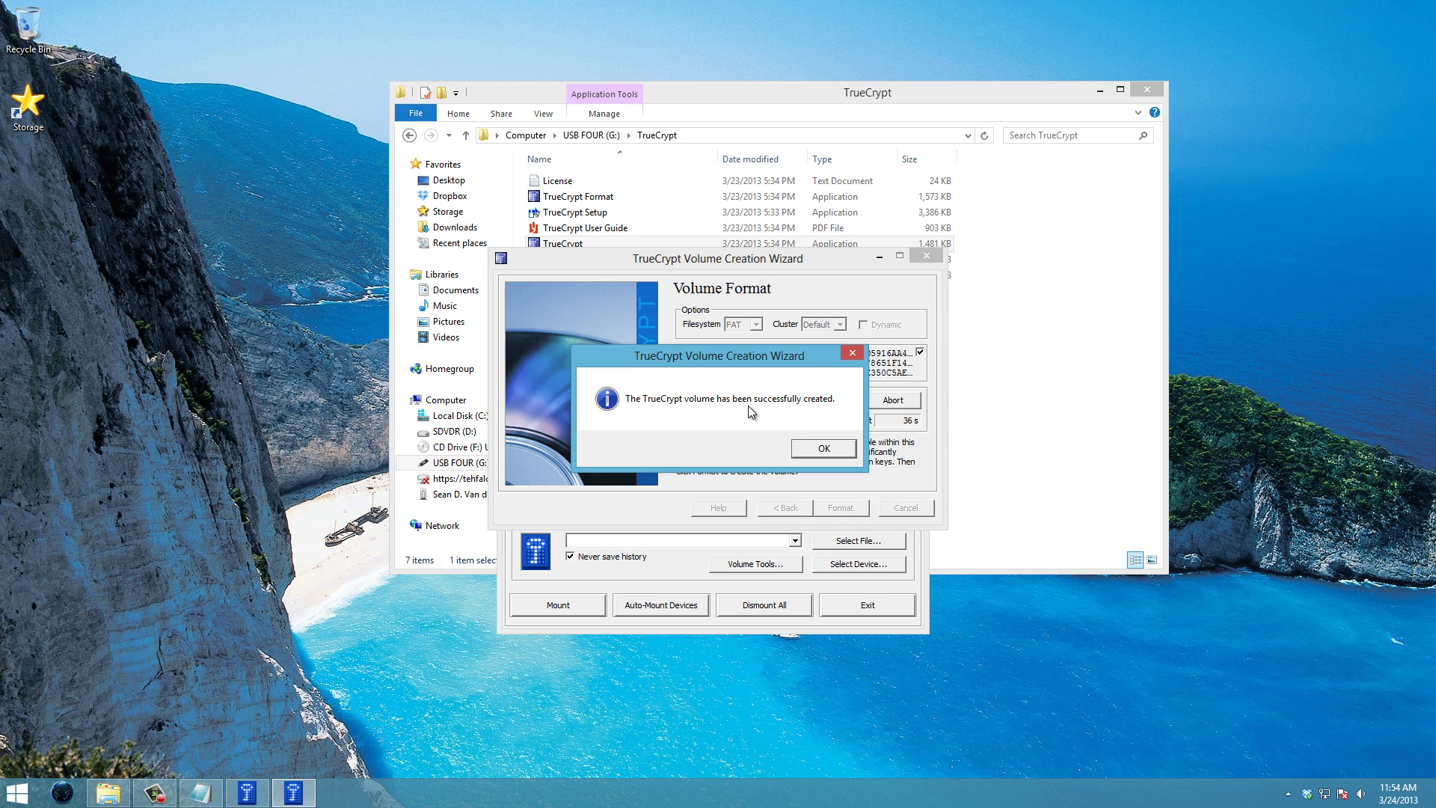
left_click(824, 445)
left_click(904, 507)
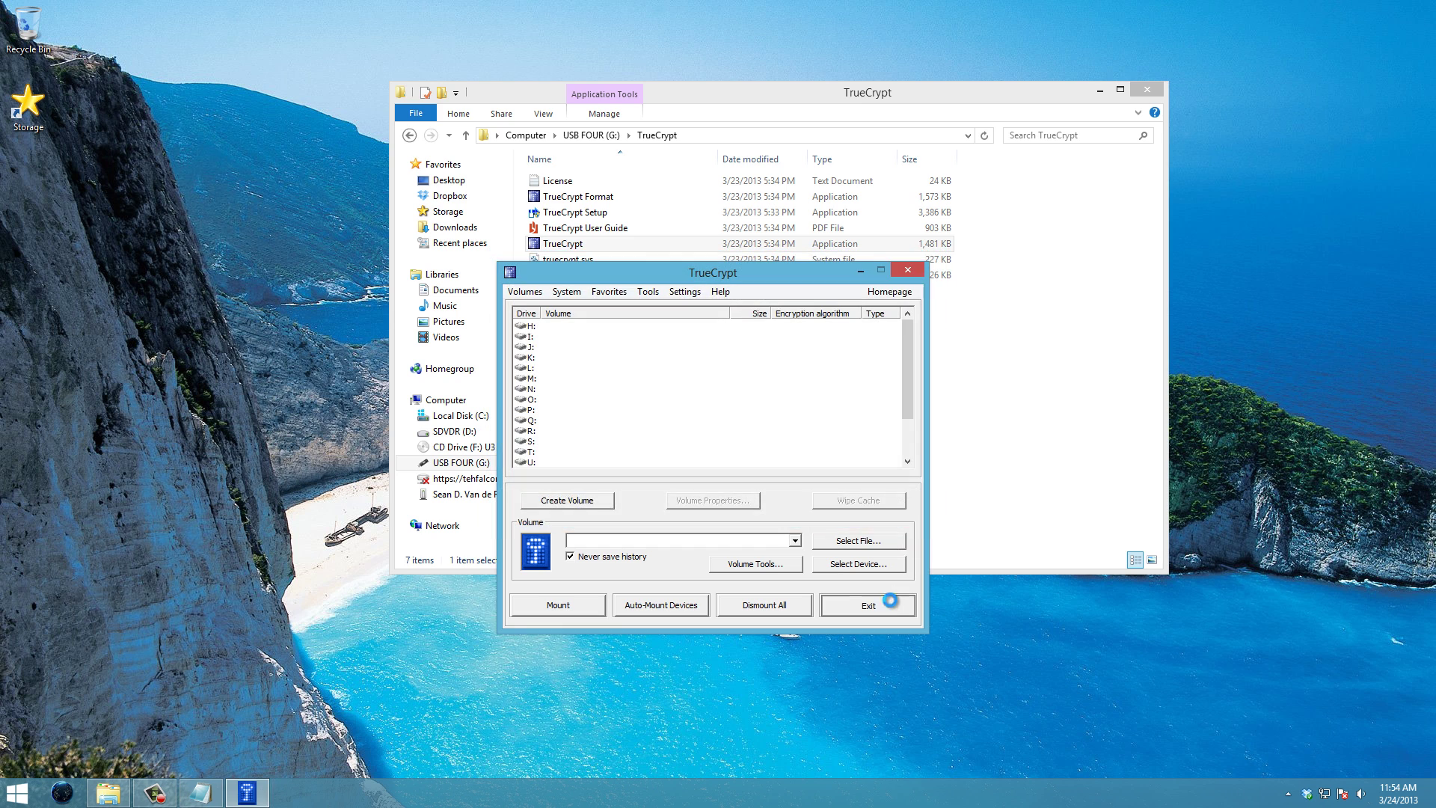
left_click(860, 602)
left_click(408, 134)
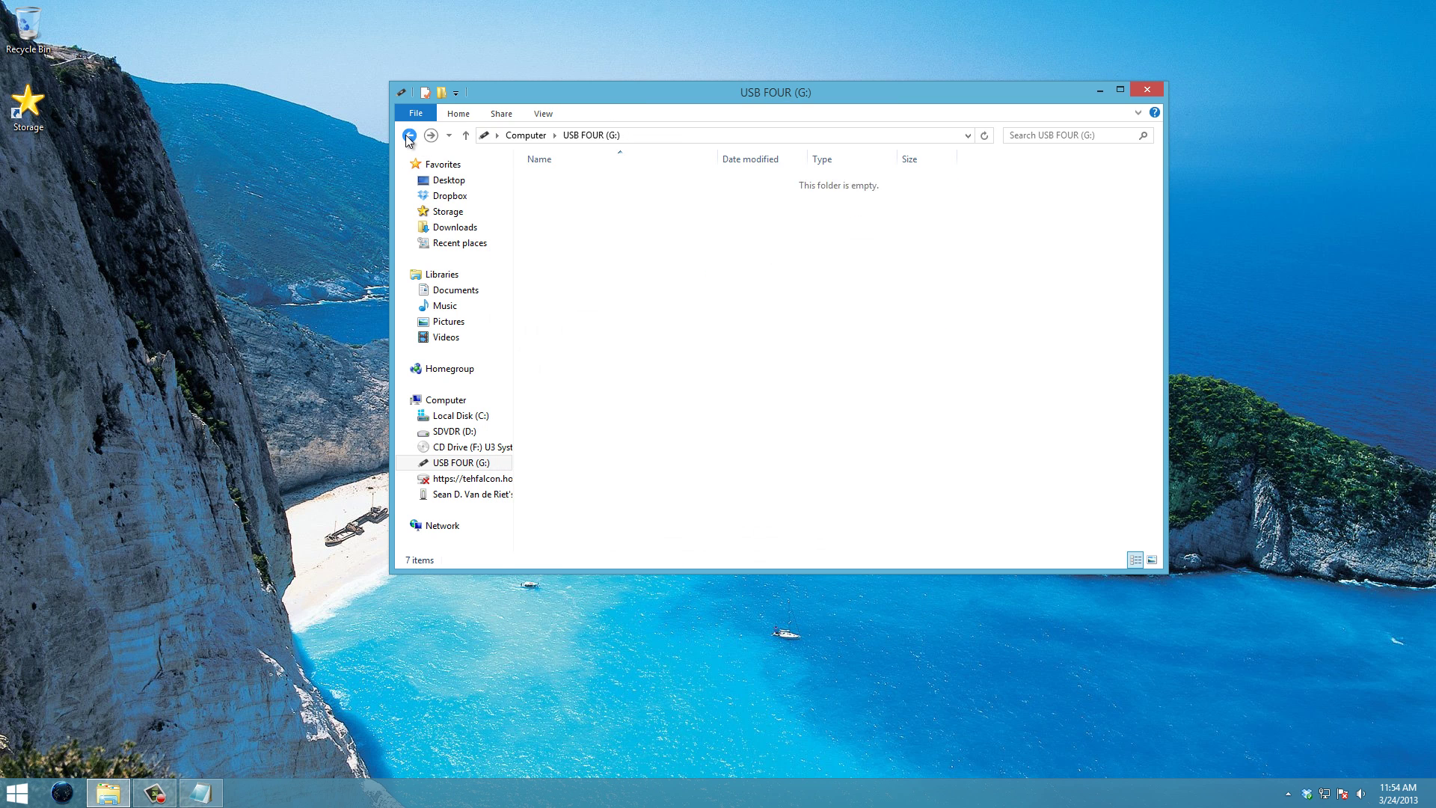
left_click(575, 213)
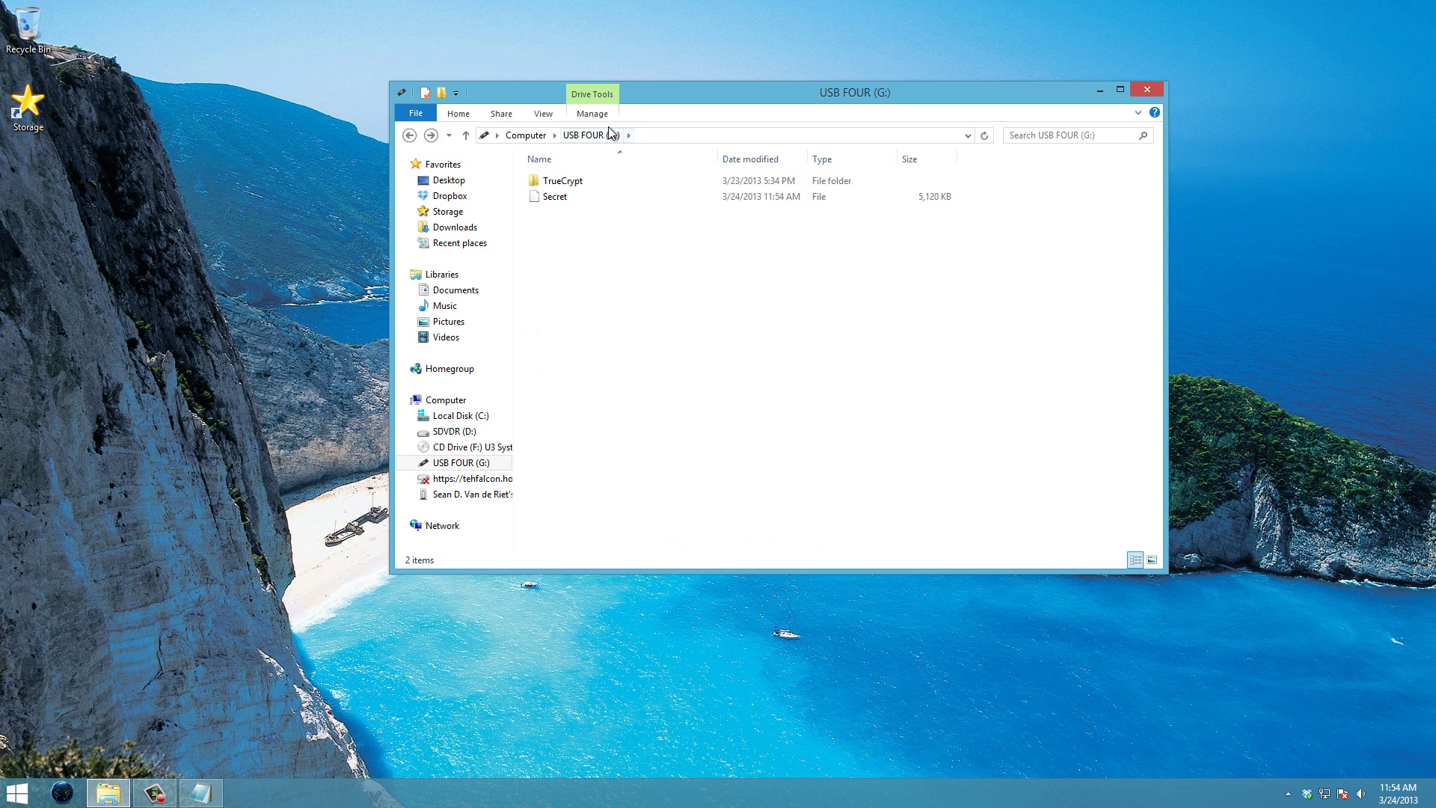
left_click(554, 183)
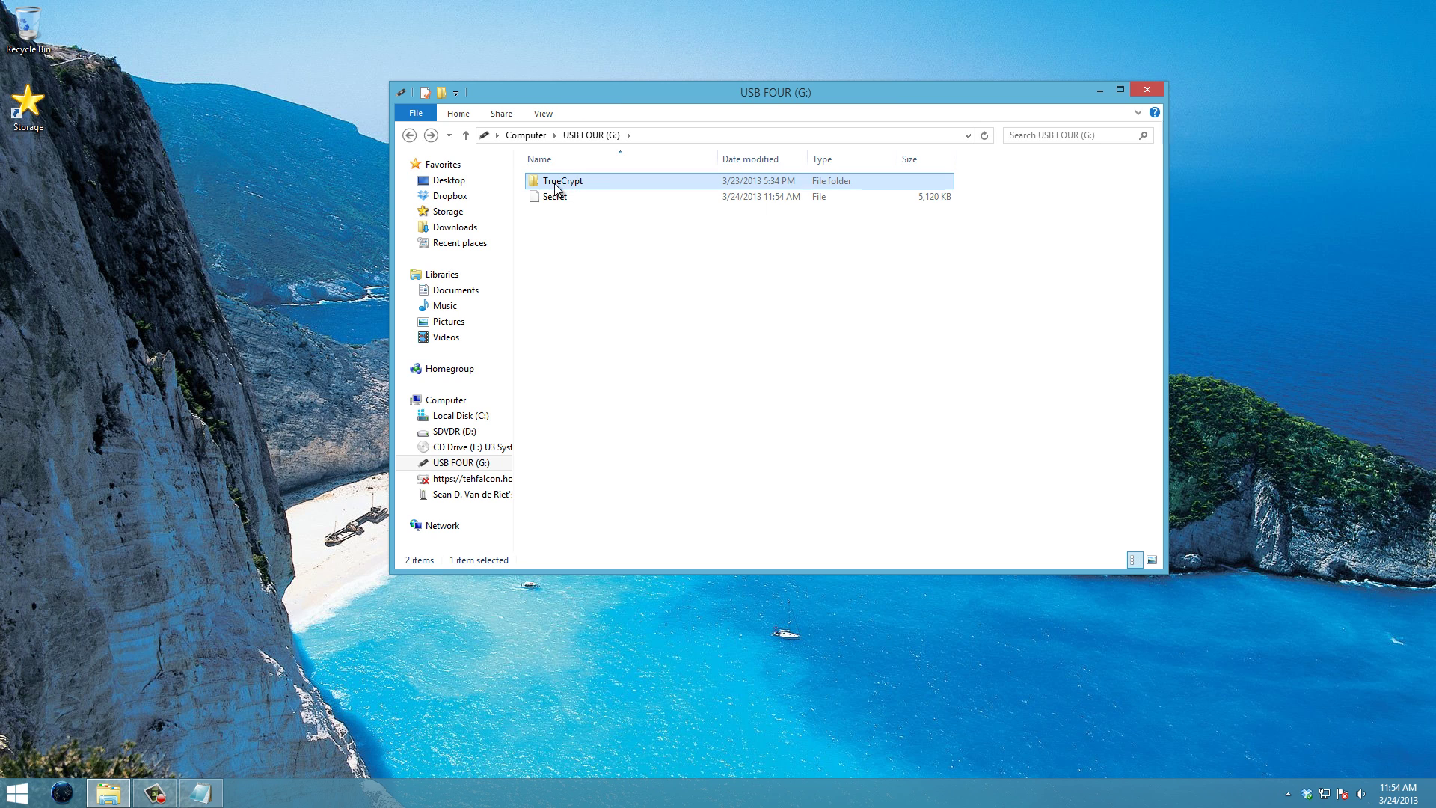
left_click(747, 199)
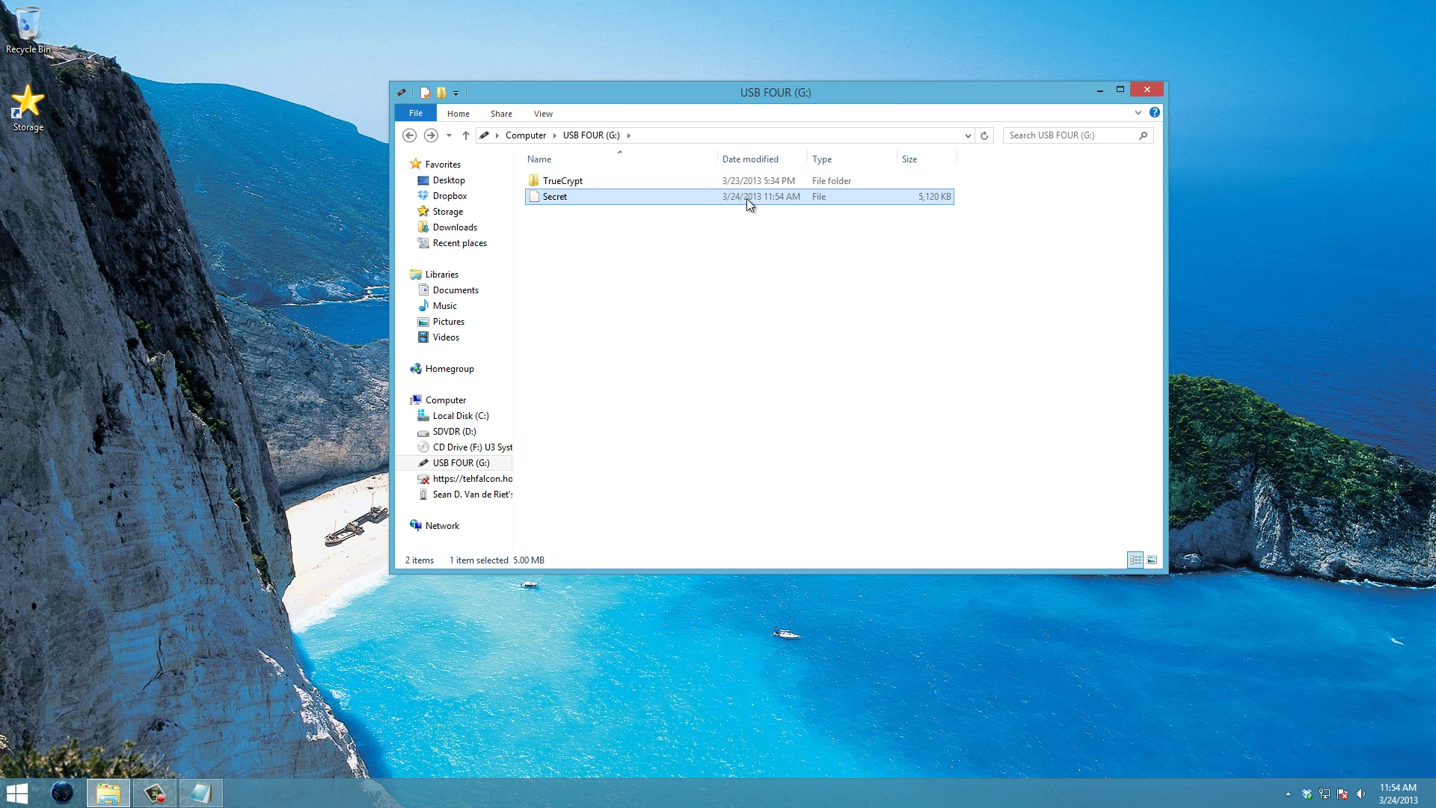
left_click(795, 232)
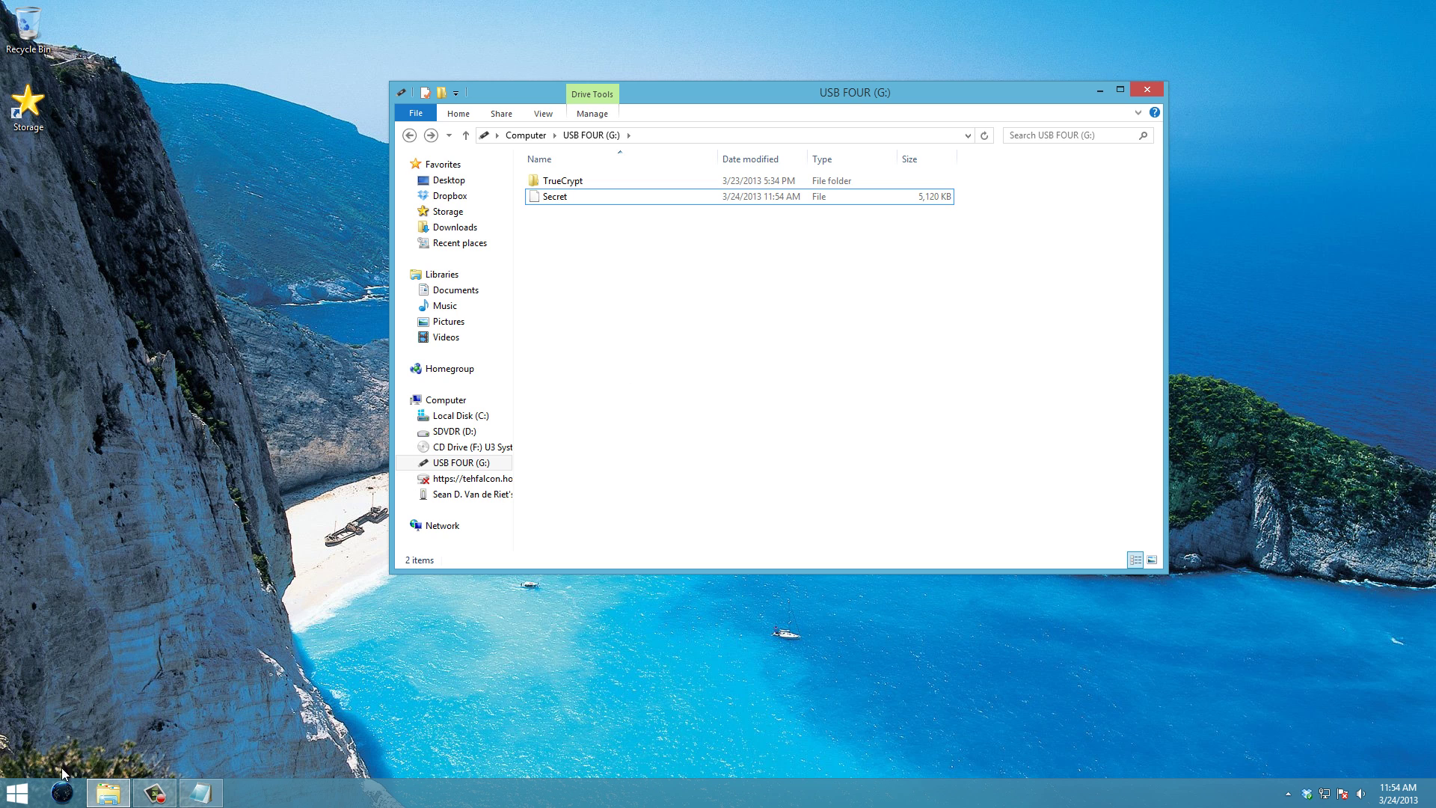
Start a Command Prompt from Start search and switch it to drive G:.
left_click(36, 796)
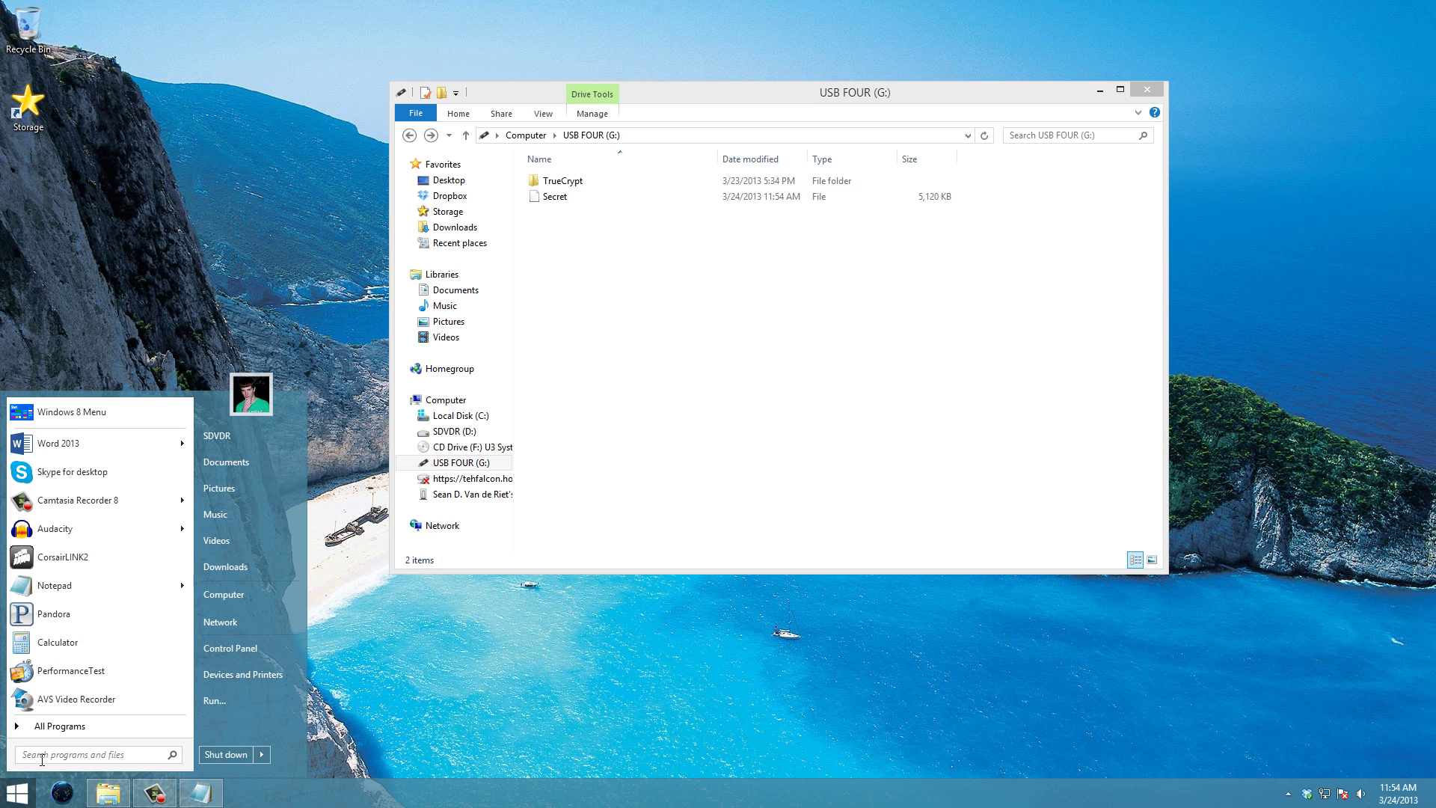
type("cmd")
key("Return")
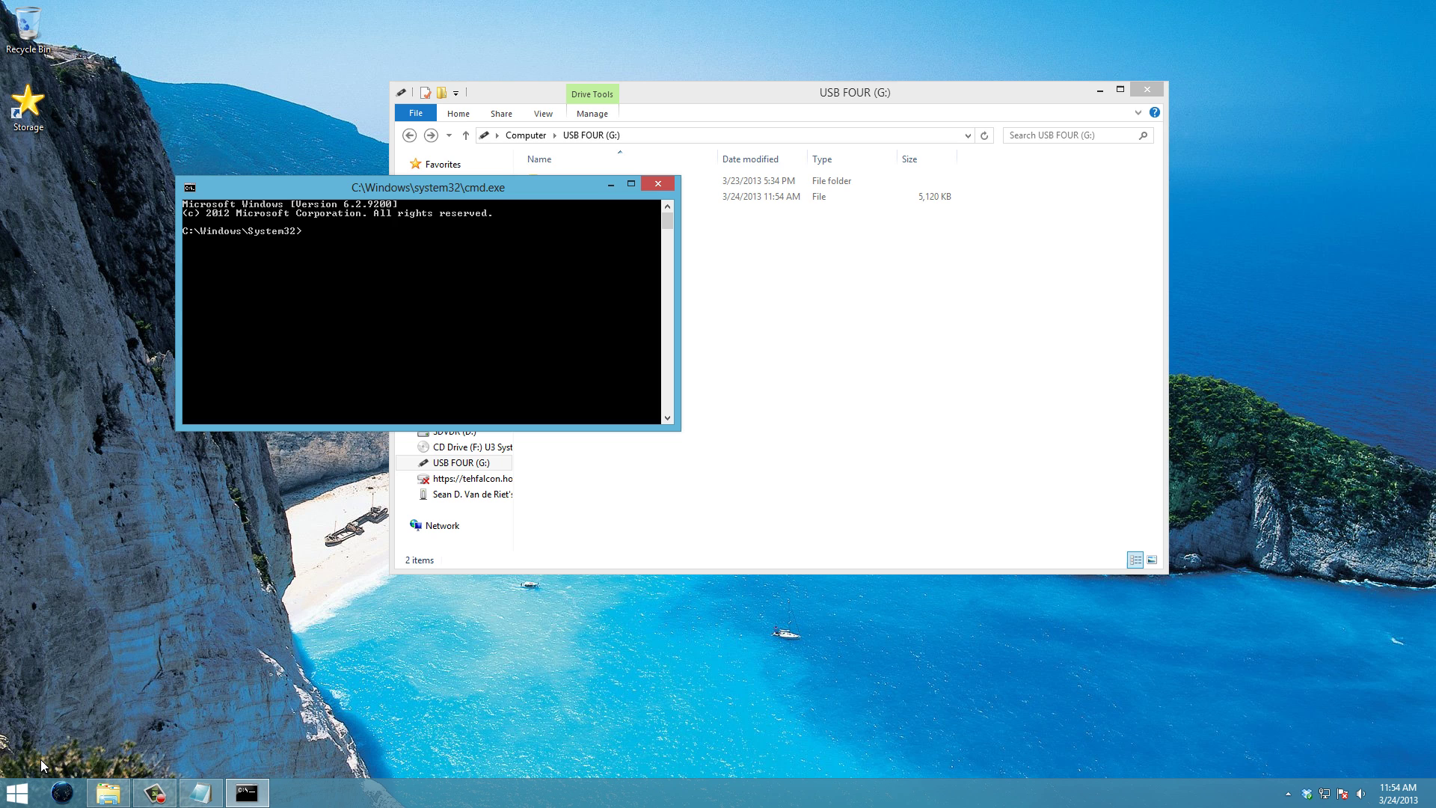
left_click_drag(329, 193, 495, 316)
type("G:")
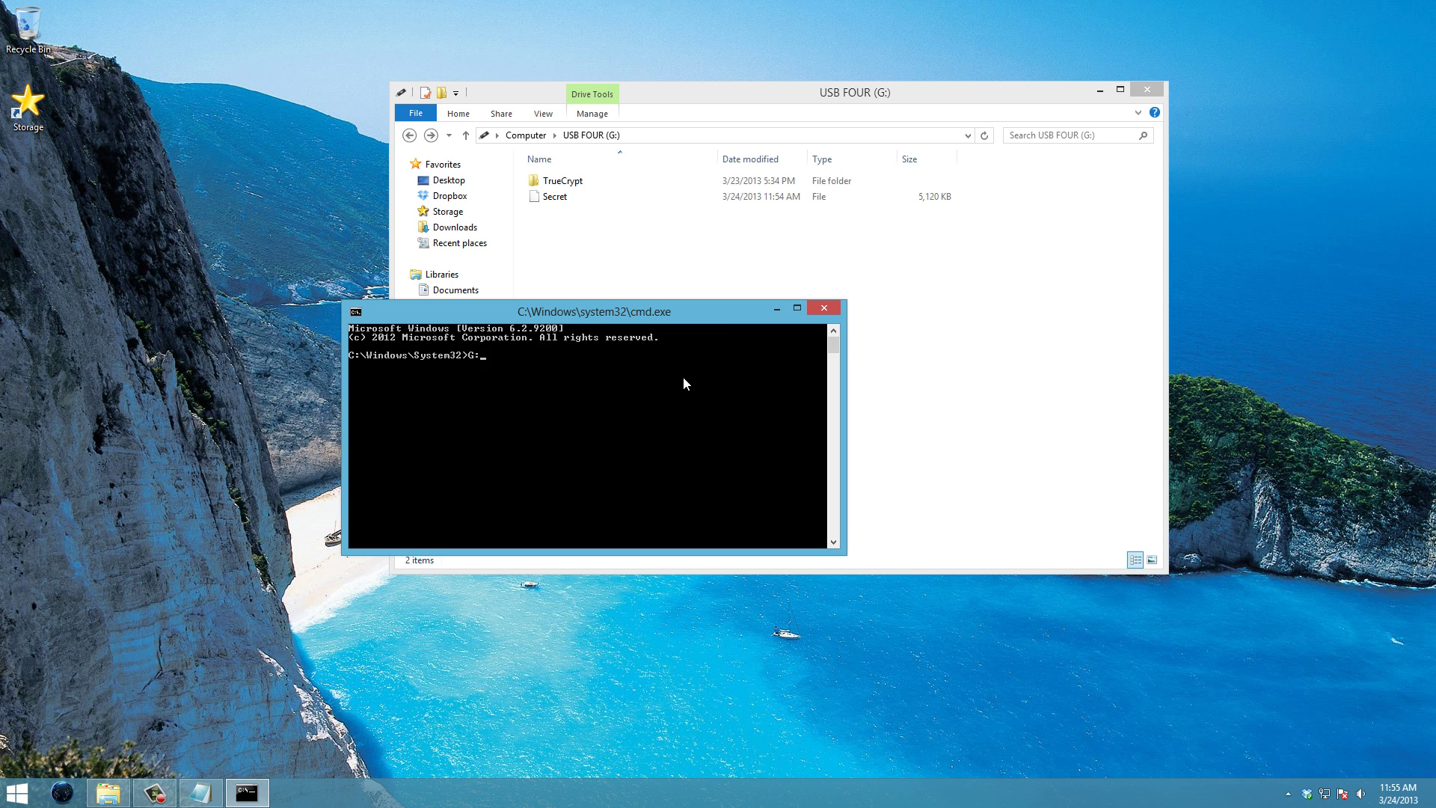
key("Return")
type("ypt ")
type("+h +s")
Run attrib +h +s on the TrueCrypt folder and the Secret file, then close the prompt.
key("Return")
type("attrib")
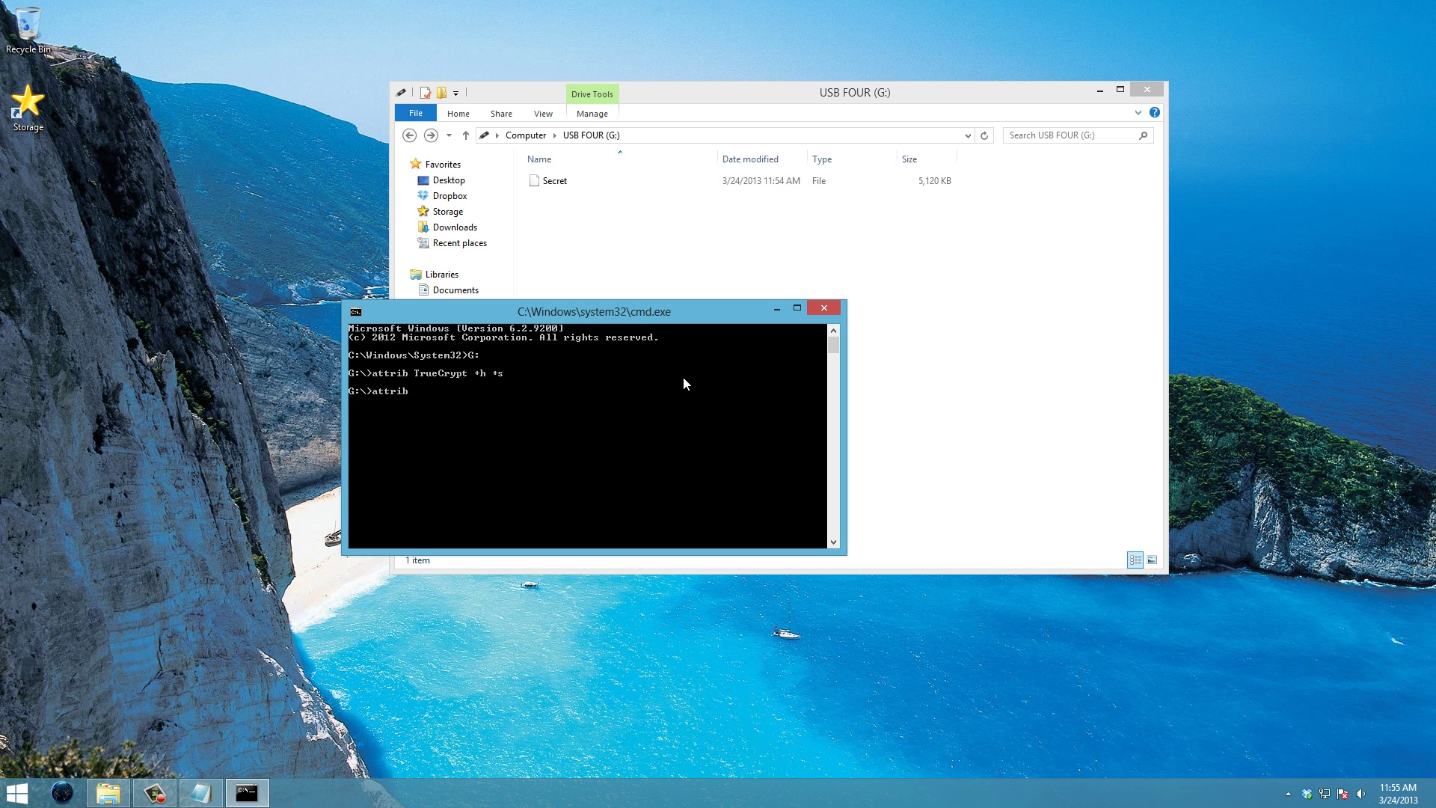
type("Secr")
type("et +h +s")
key("Return")
left_click(824, 307)
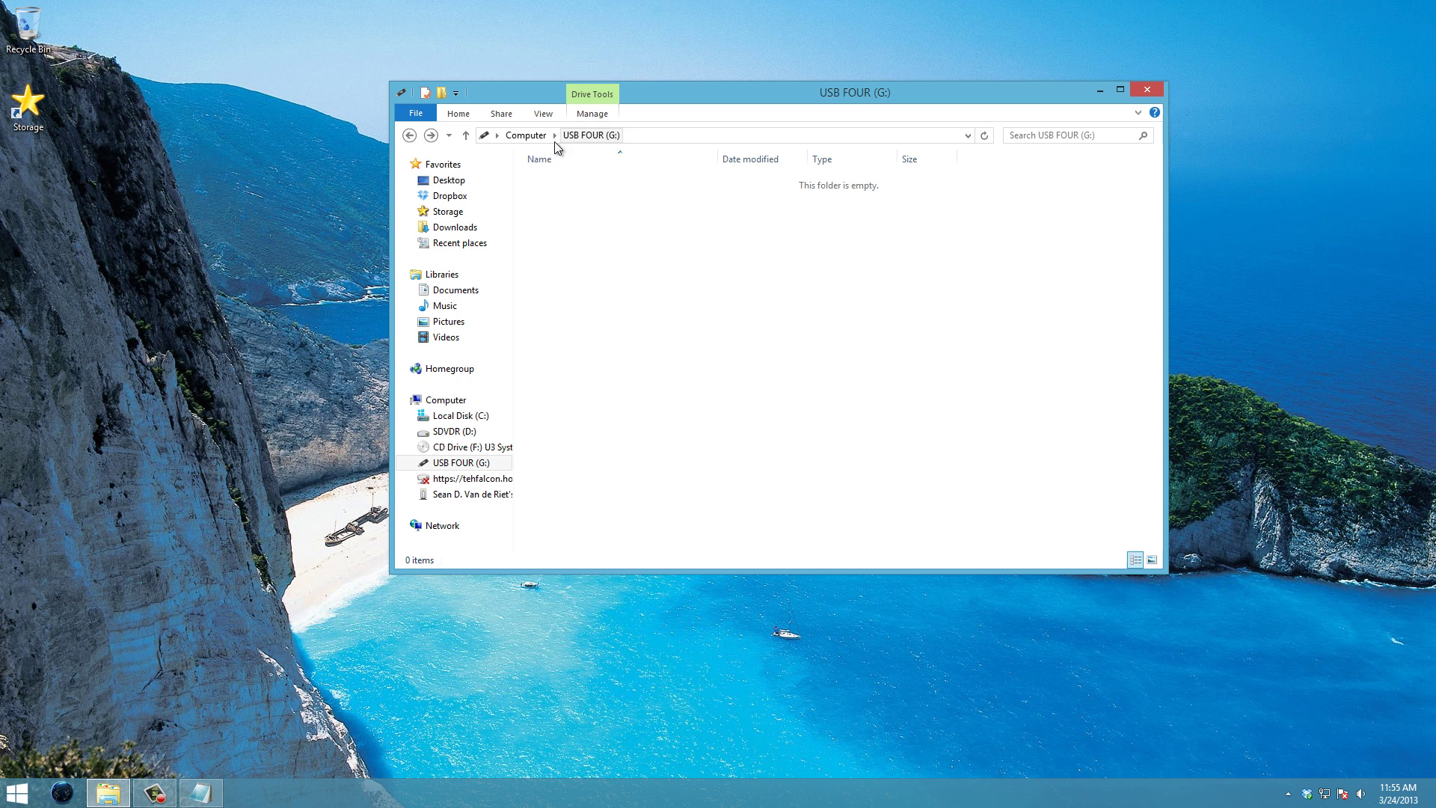
left_click(409, 135)
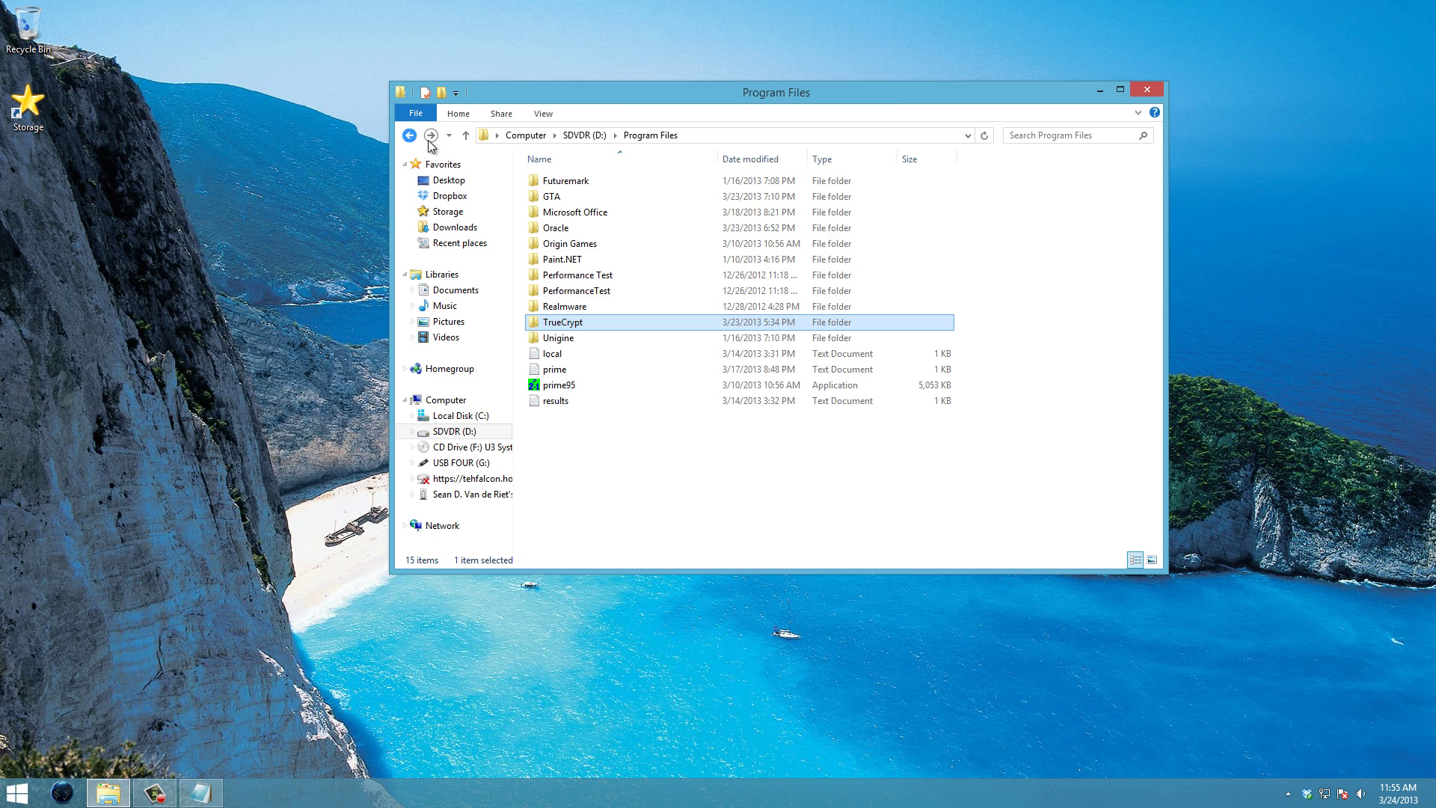
left_click(526, 135)
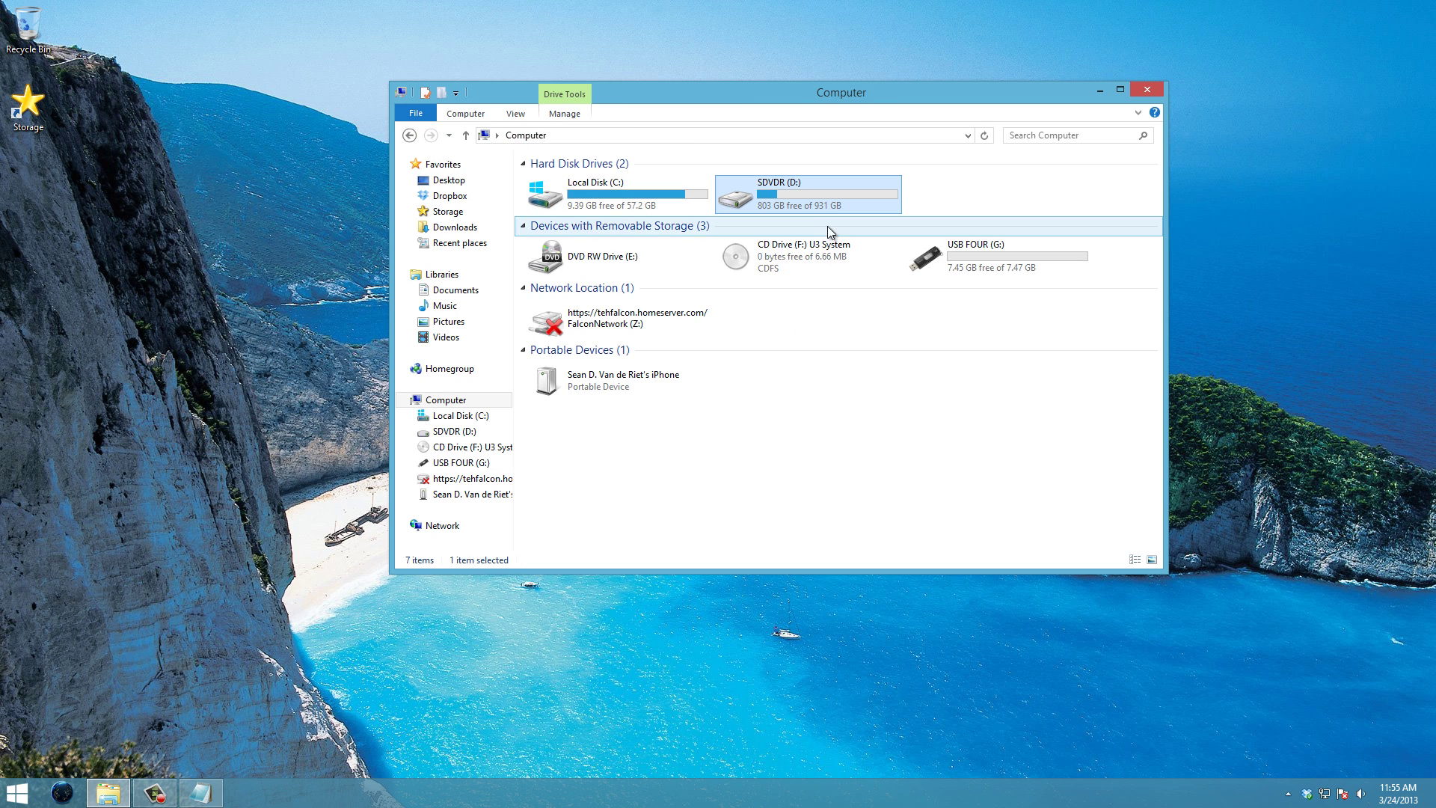
double_click(988, 256)
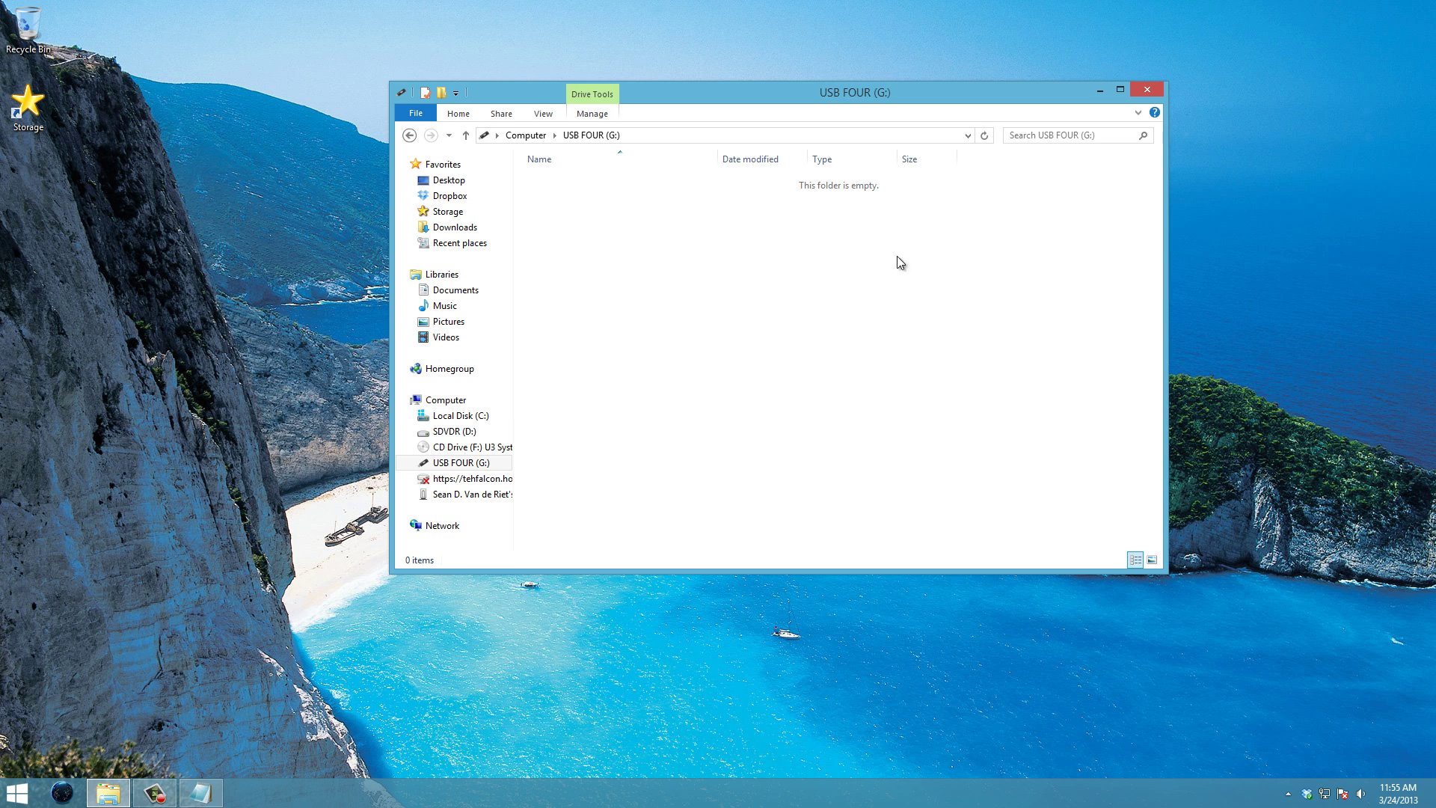
left_click(408, 136)
double_click(996, 249)
Start Notepad, paste the TrueCrypt launcher batch script and select the EnterNameHere placeholder for Secret.
left_click(25, 792)
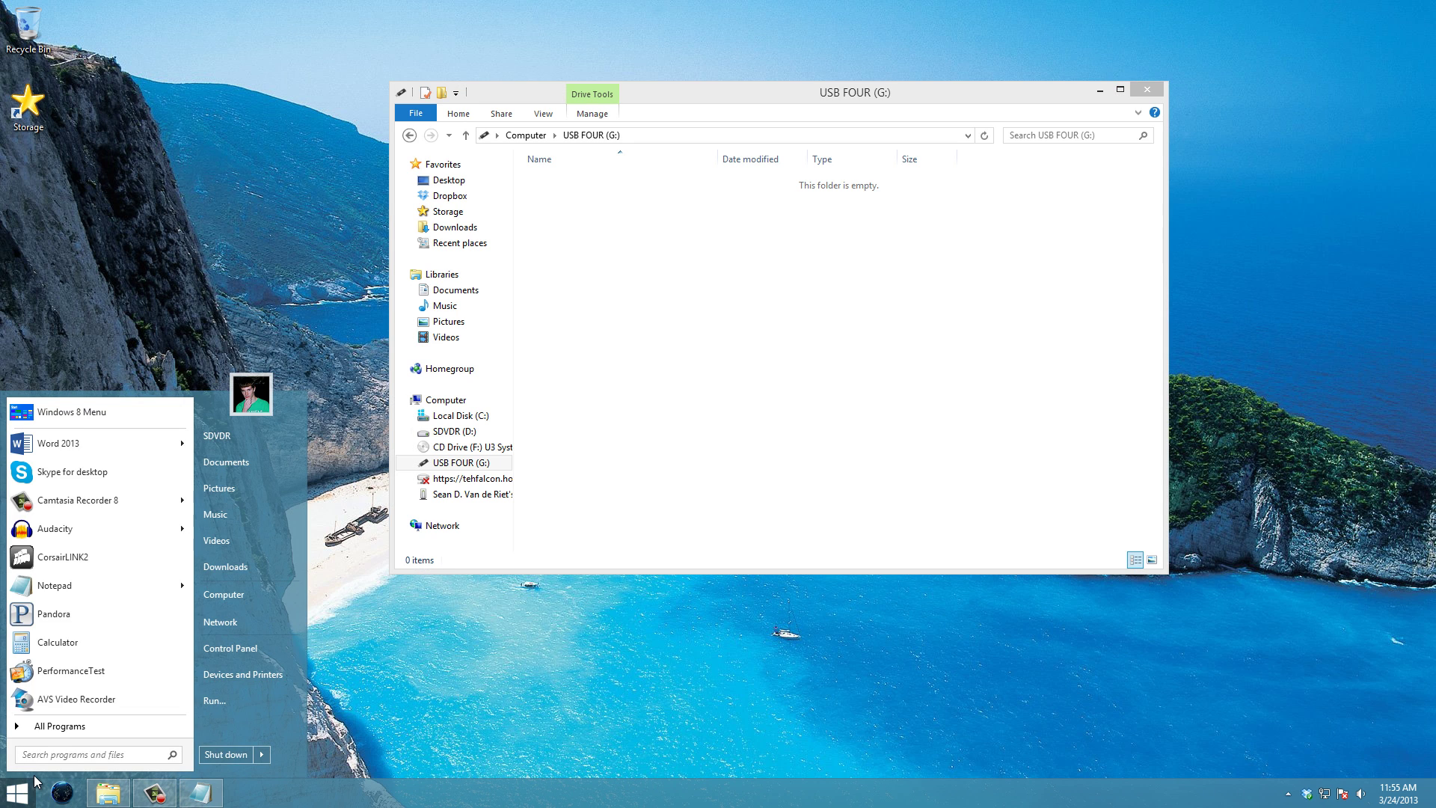
type("notepad")
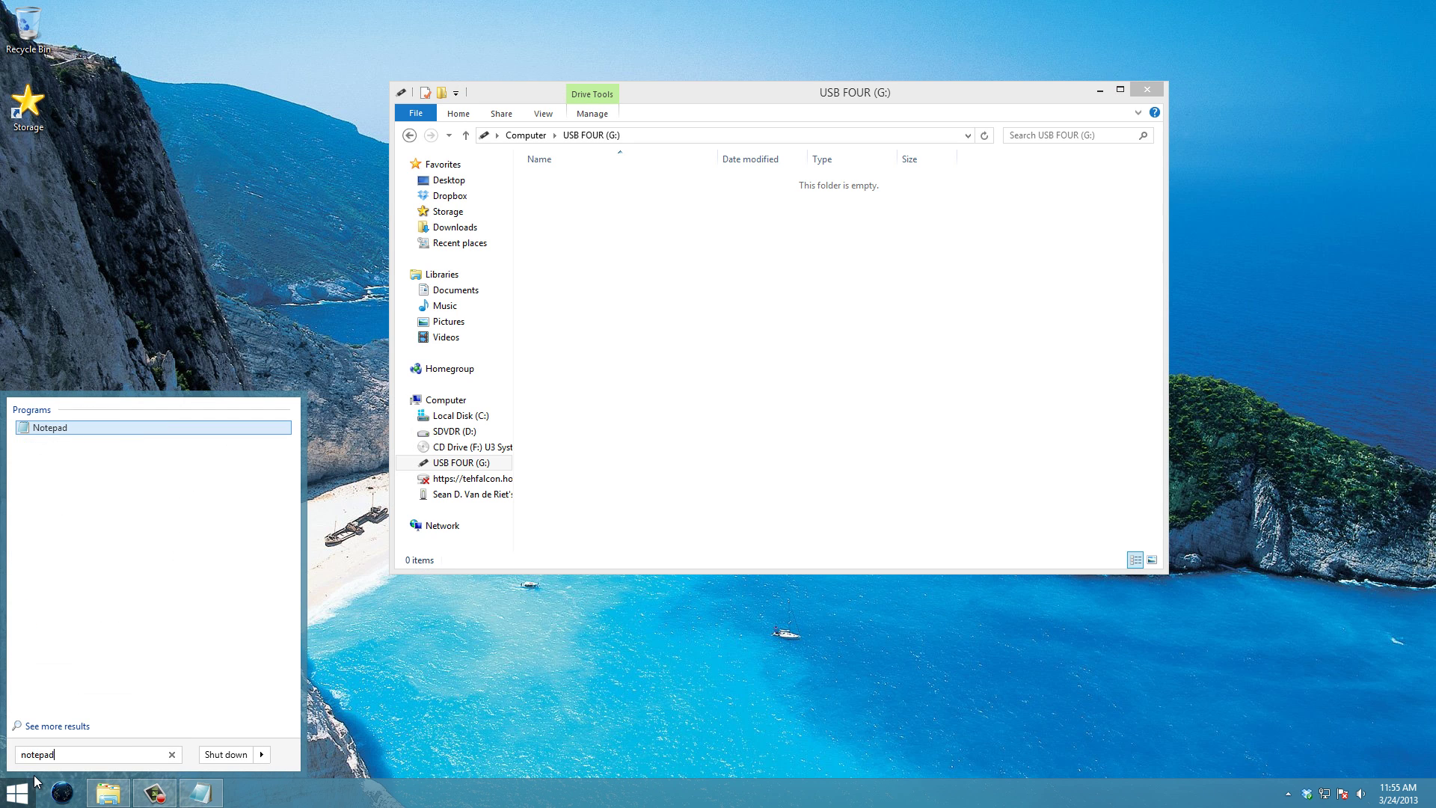
key("Return")
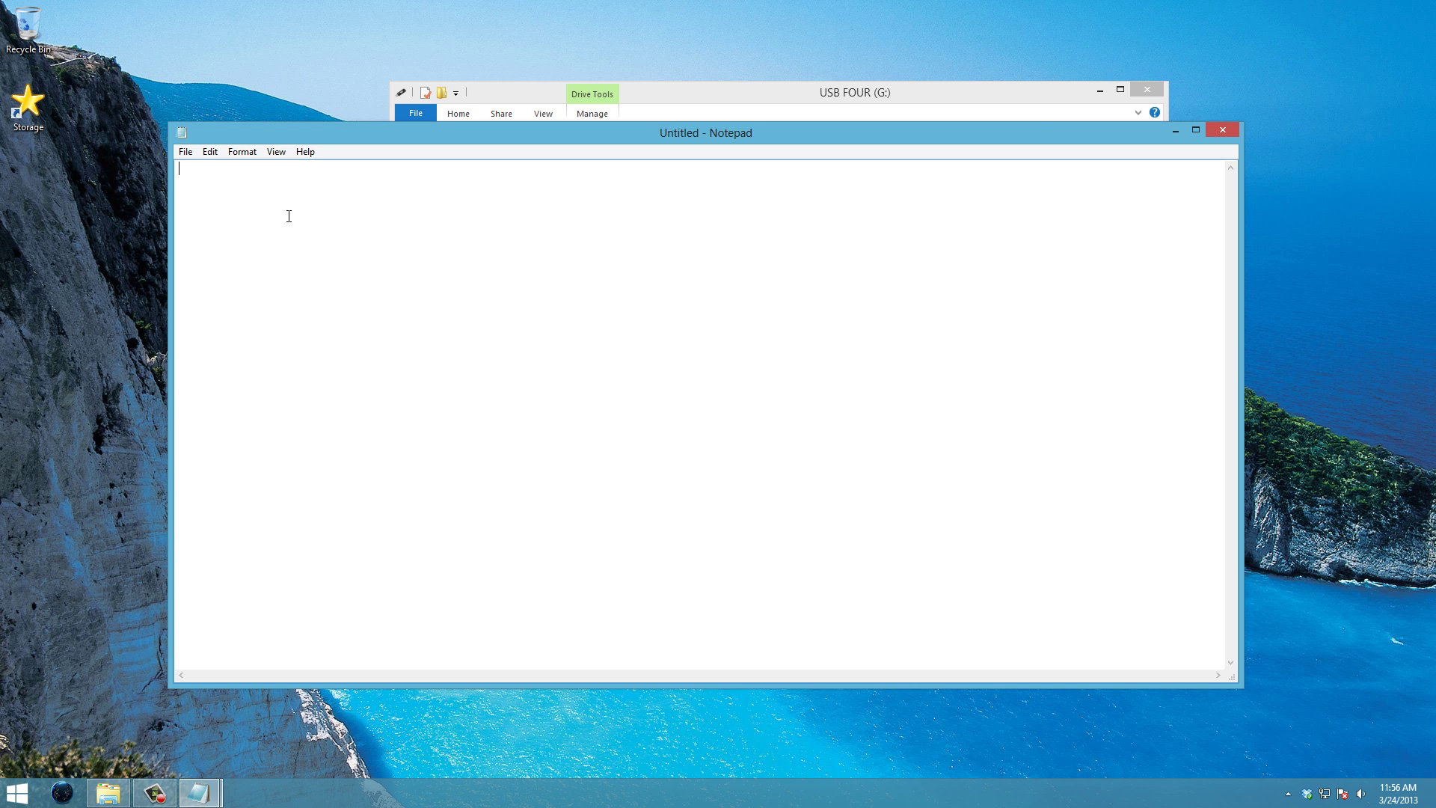
key("ctrl+v")
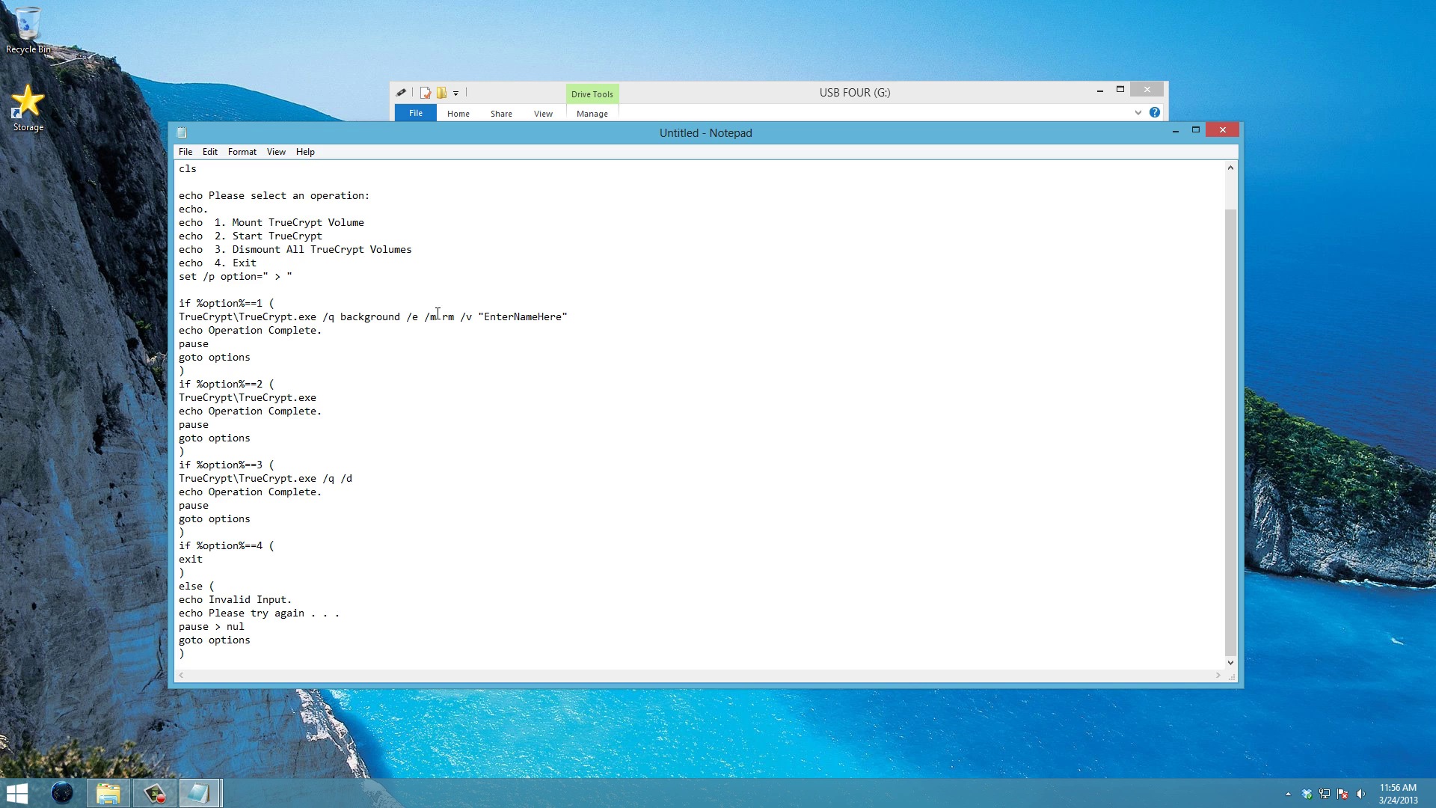
left_click_drag(483, 316, 560, 318)
type("Secret")
Save the script as File.bat on USB FOUR (G:) while closing Notepad.
left_click(1220, 135)
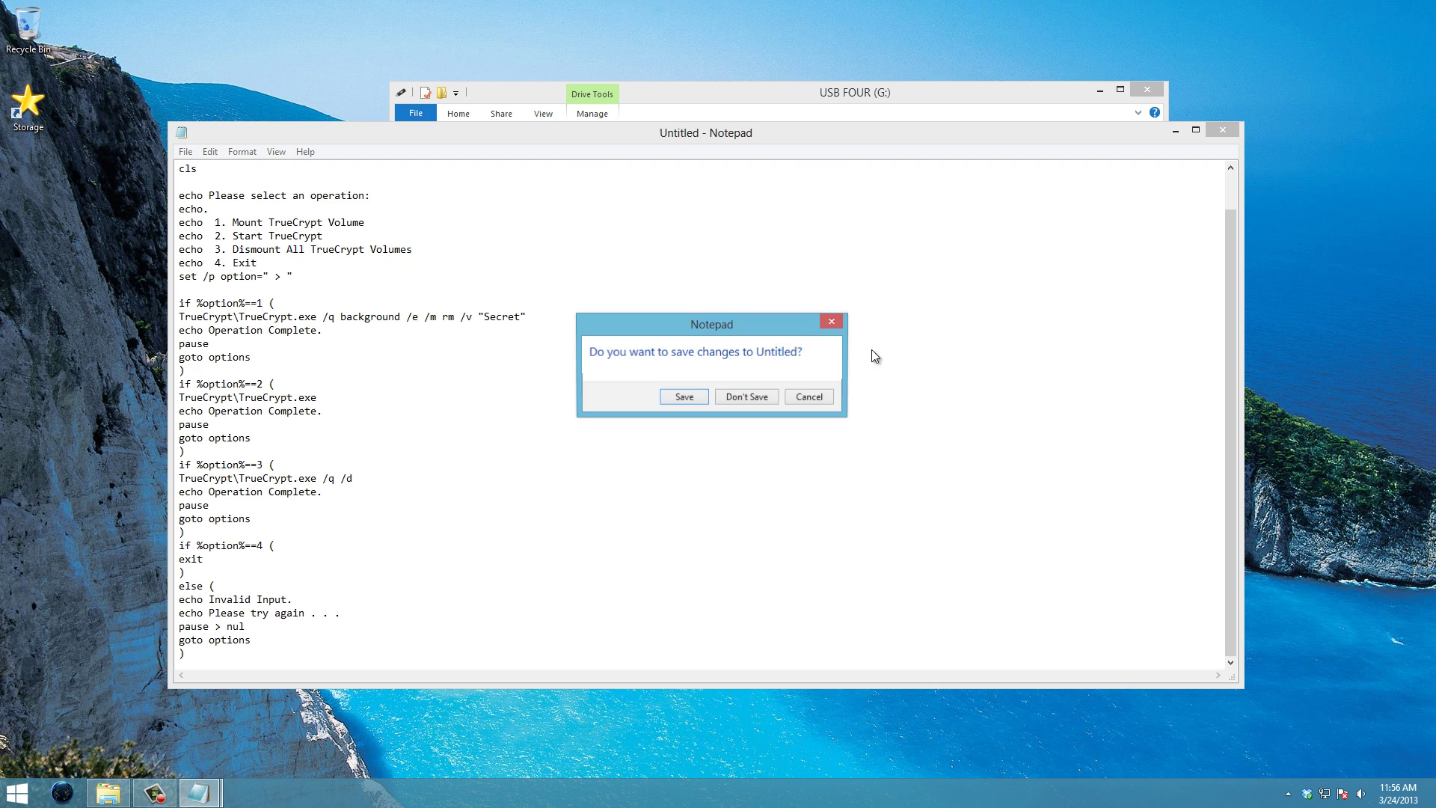
left_click(686, 396)
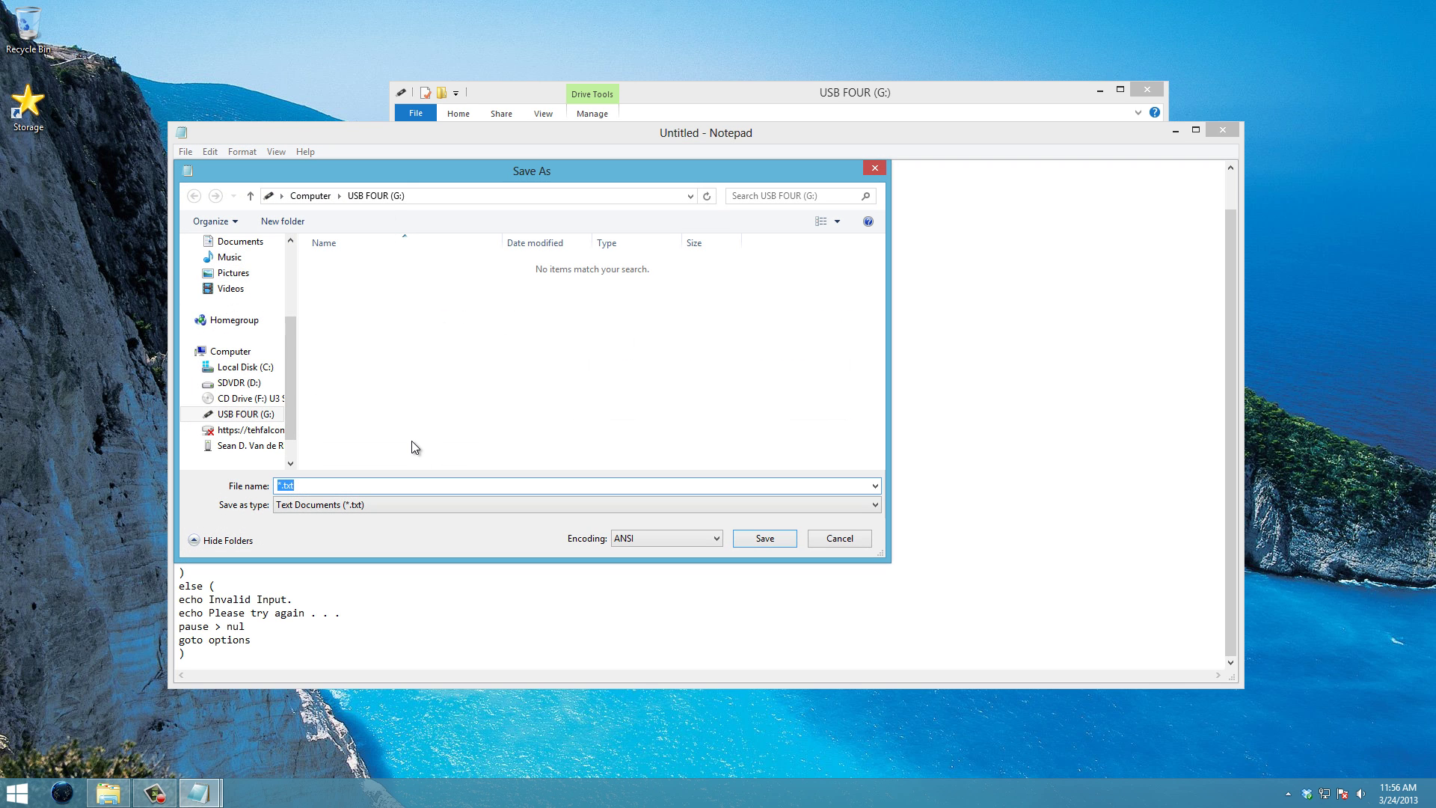
type("File.bat")
left_click(775, 543)
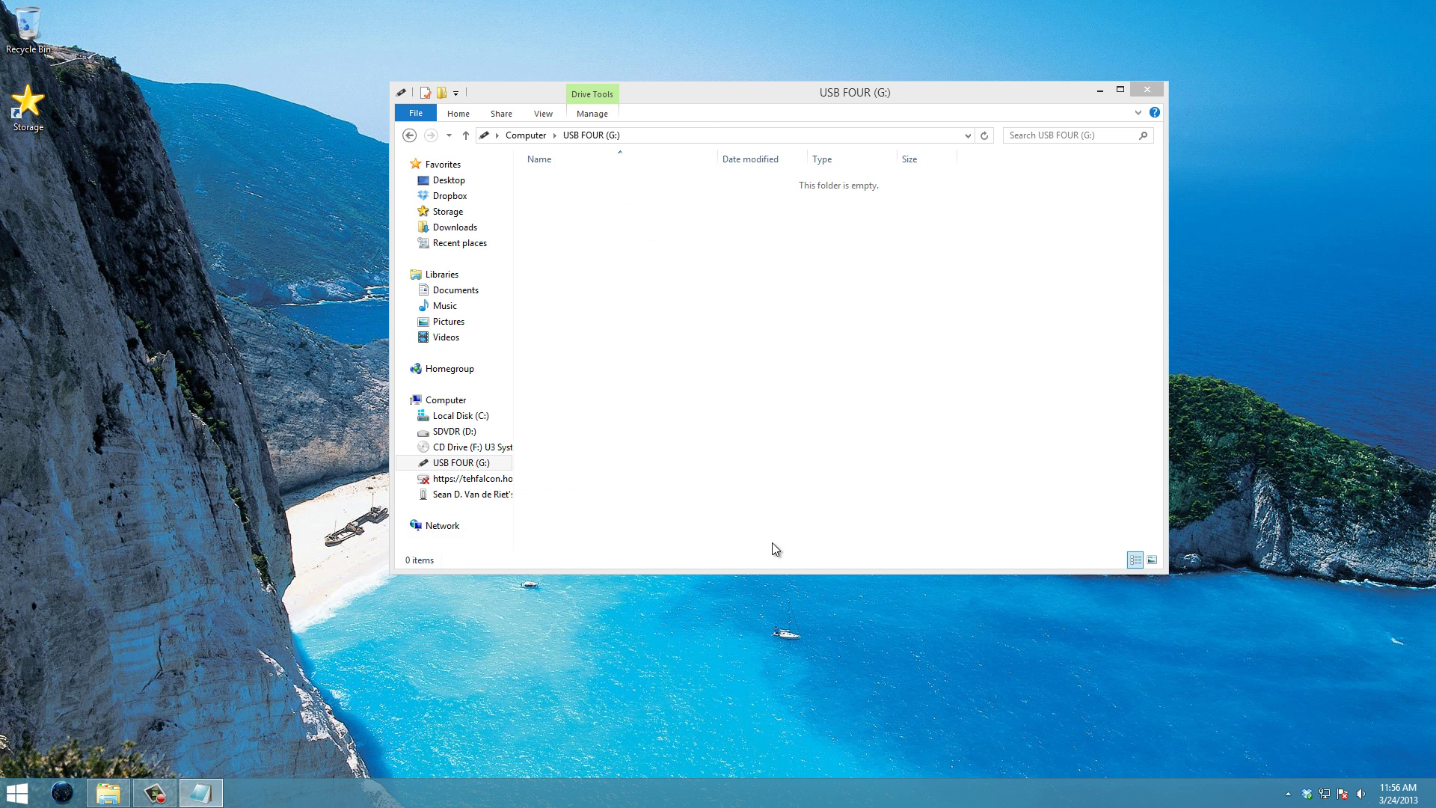
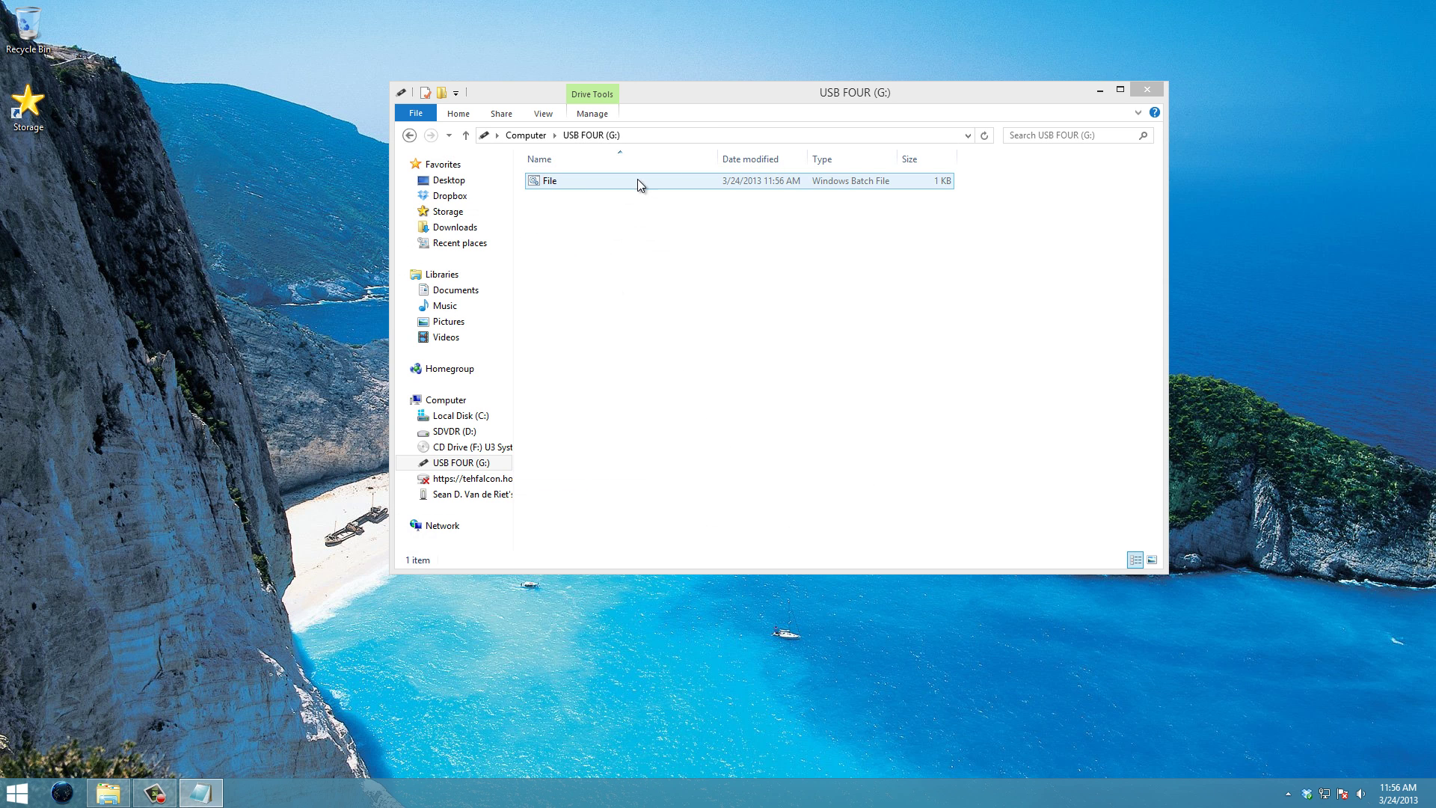
Run File.bat from G:, choose option 1 and enter the password to mount the TrueCrypt volume as H:.
double_click(555, 180)
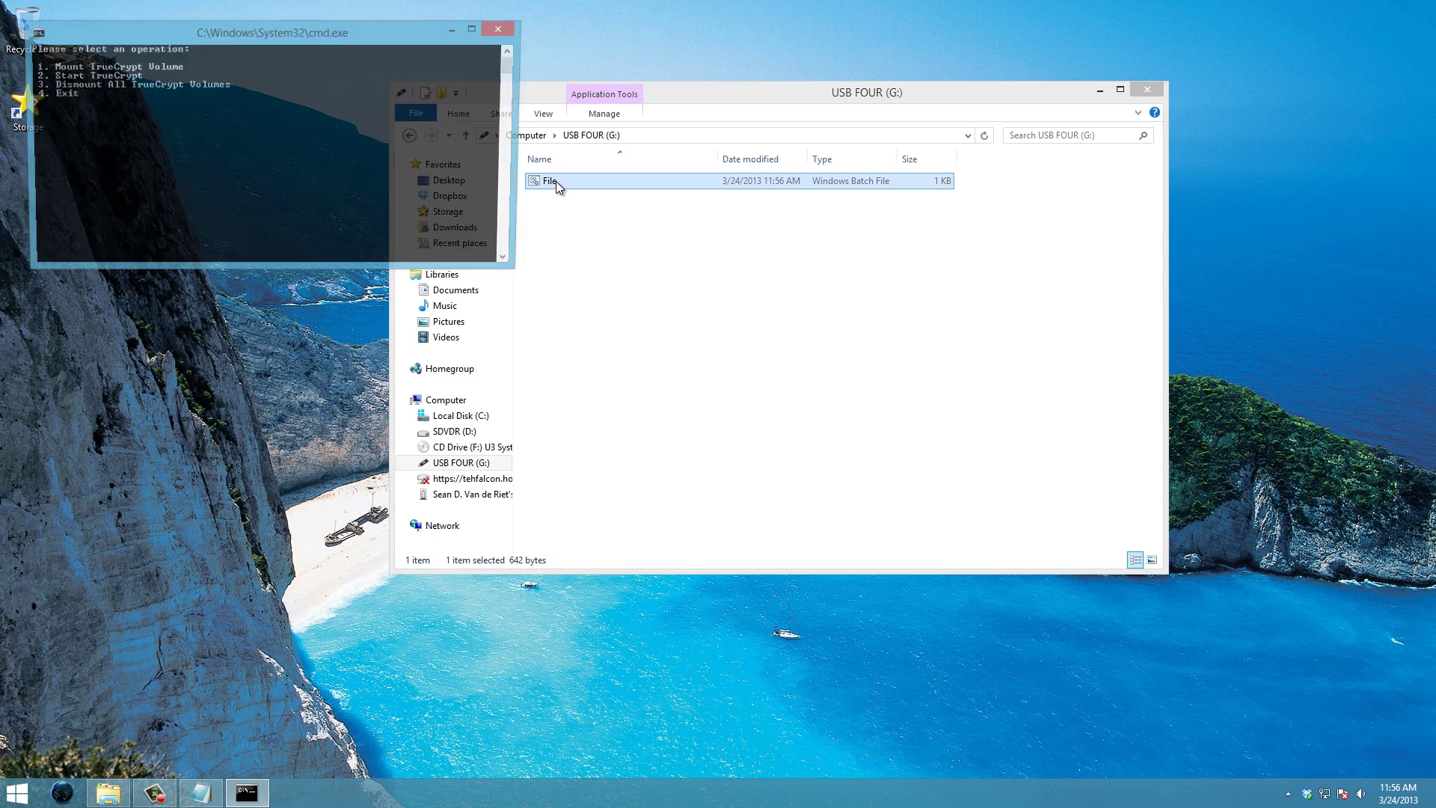
left_click_drag(279, 32, 306, 53)
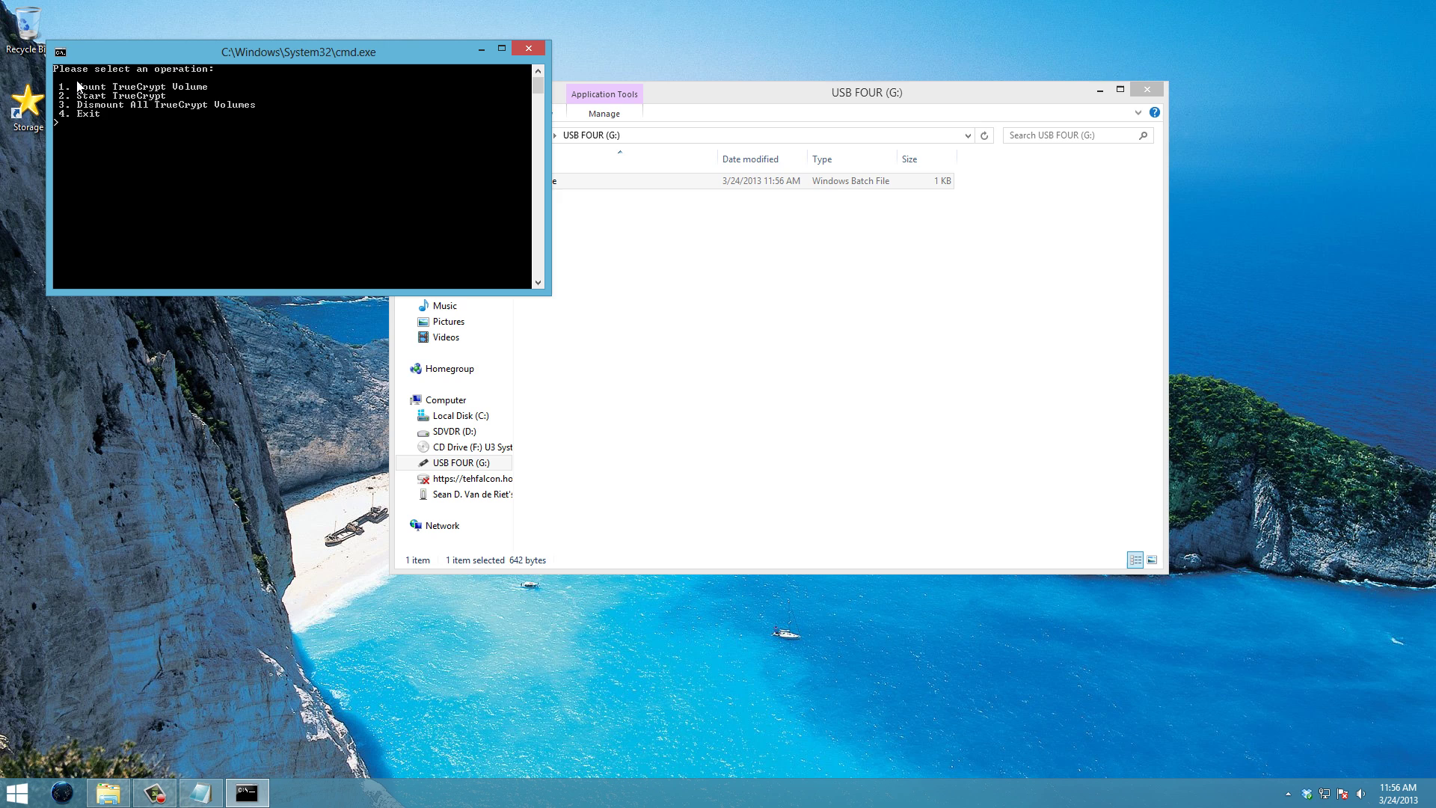
type("1")
key("Return")
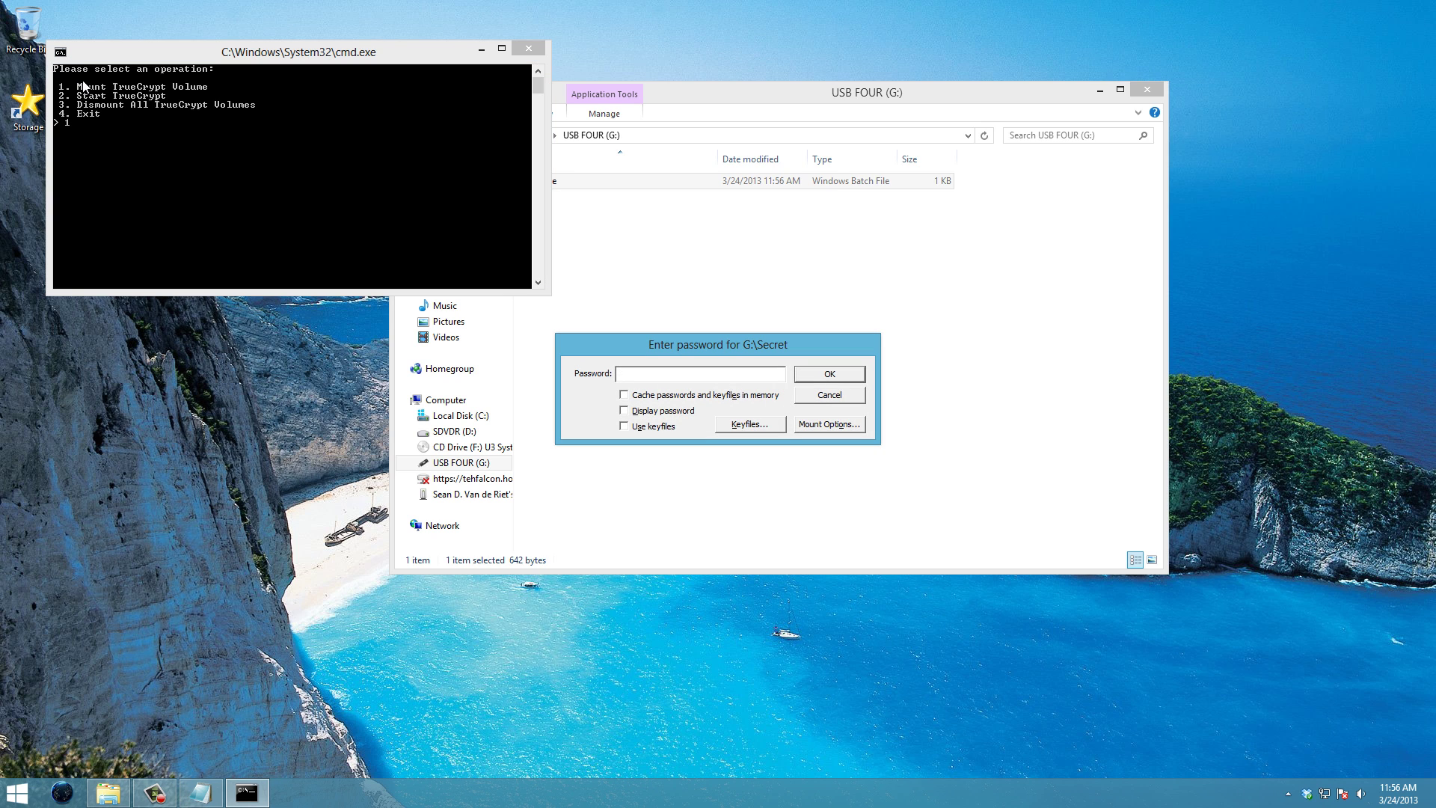
key("Return")
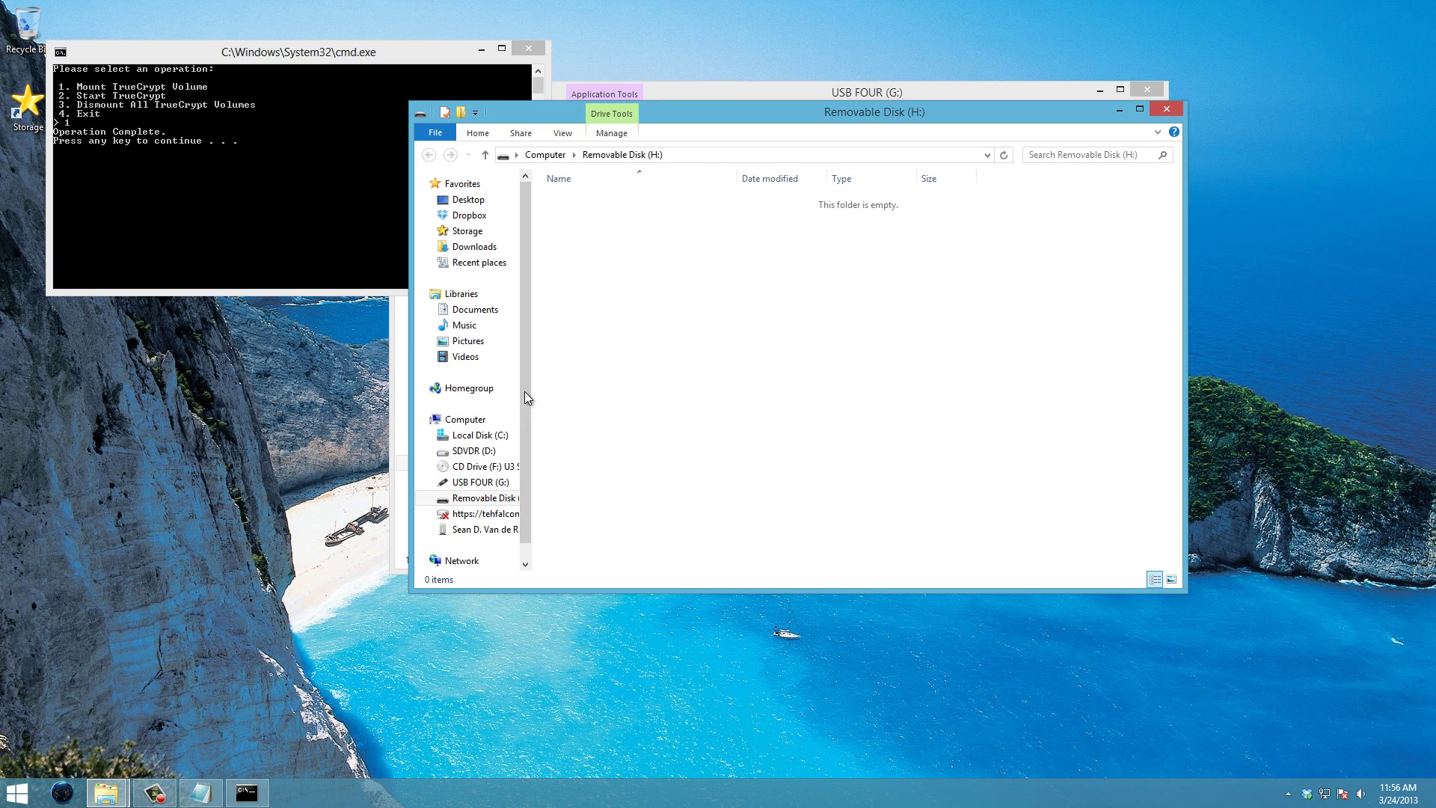
From Computer, open the empty Removable Disk (H:) and set its window aside.
left_click(464, 418)
left_click(831, 274)
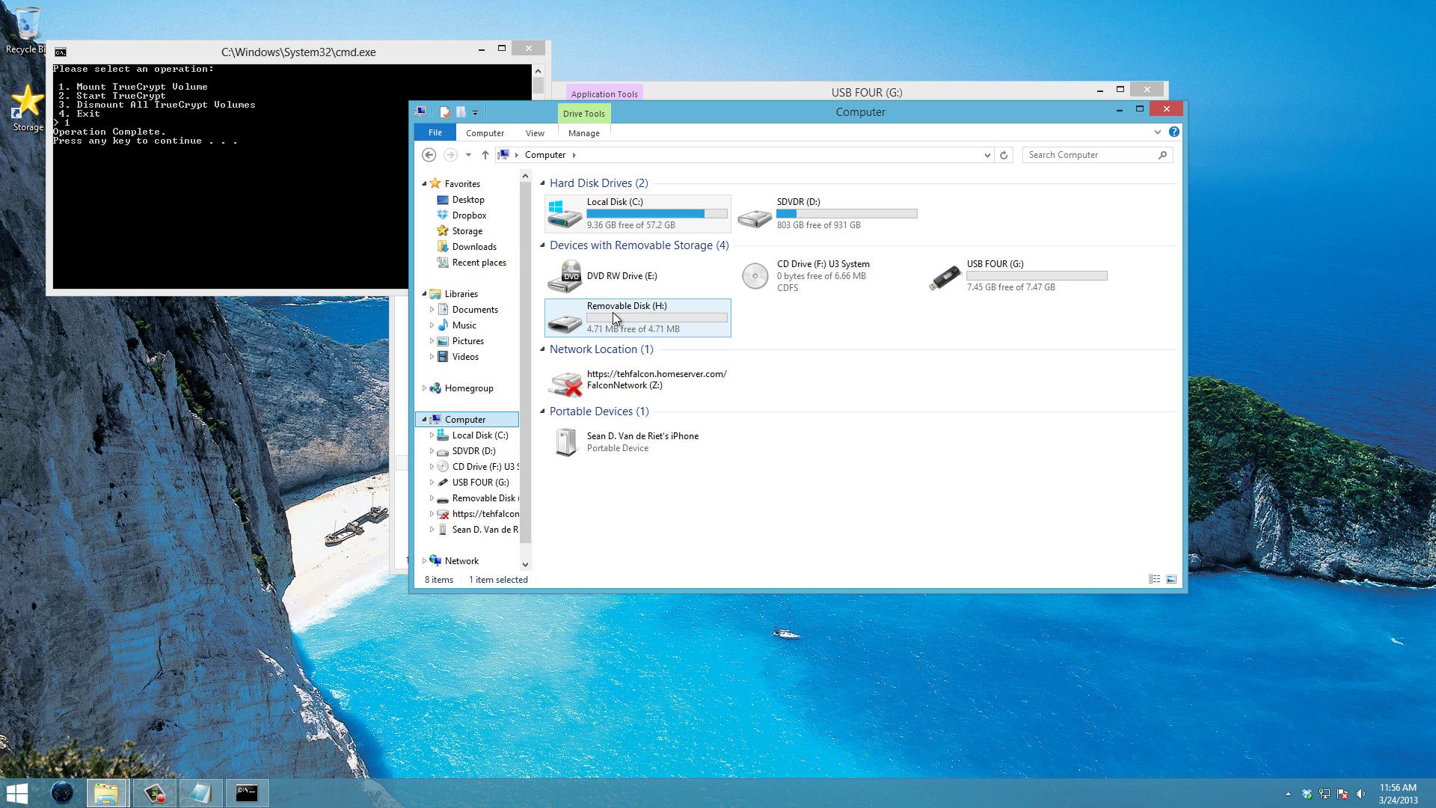
left_click(673, 320)
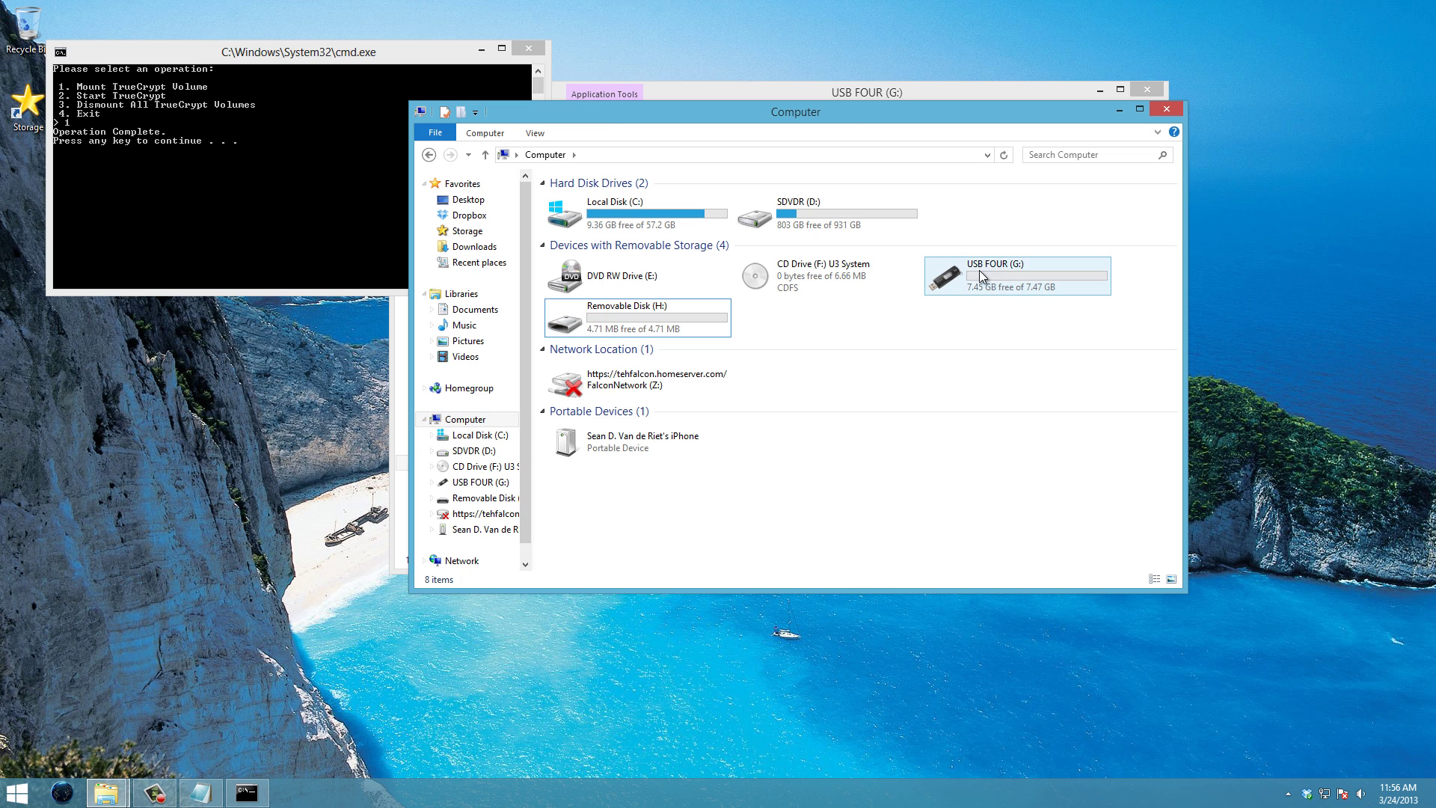
double_click(686, 327)
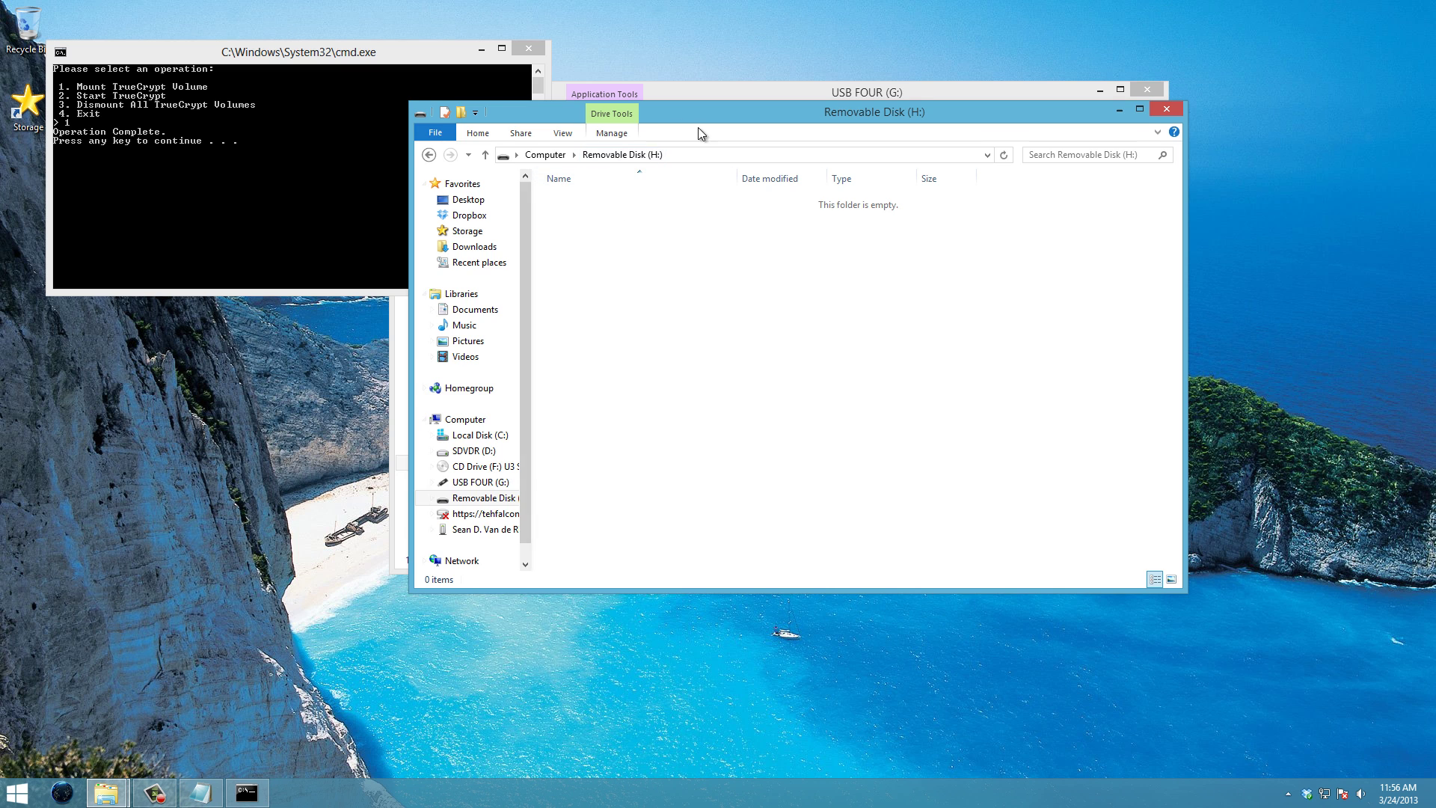
left_click_drag(697, 118, 817, 163)
Open a second Explorer window at SDVDR (D:) > Storage, placed beside drive H:.
key("super")
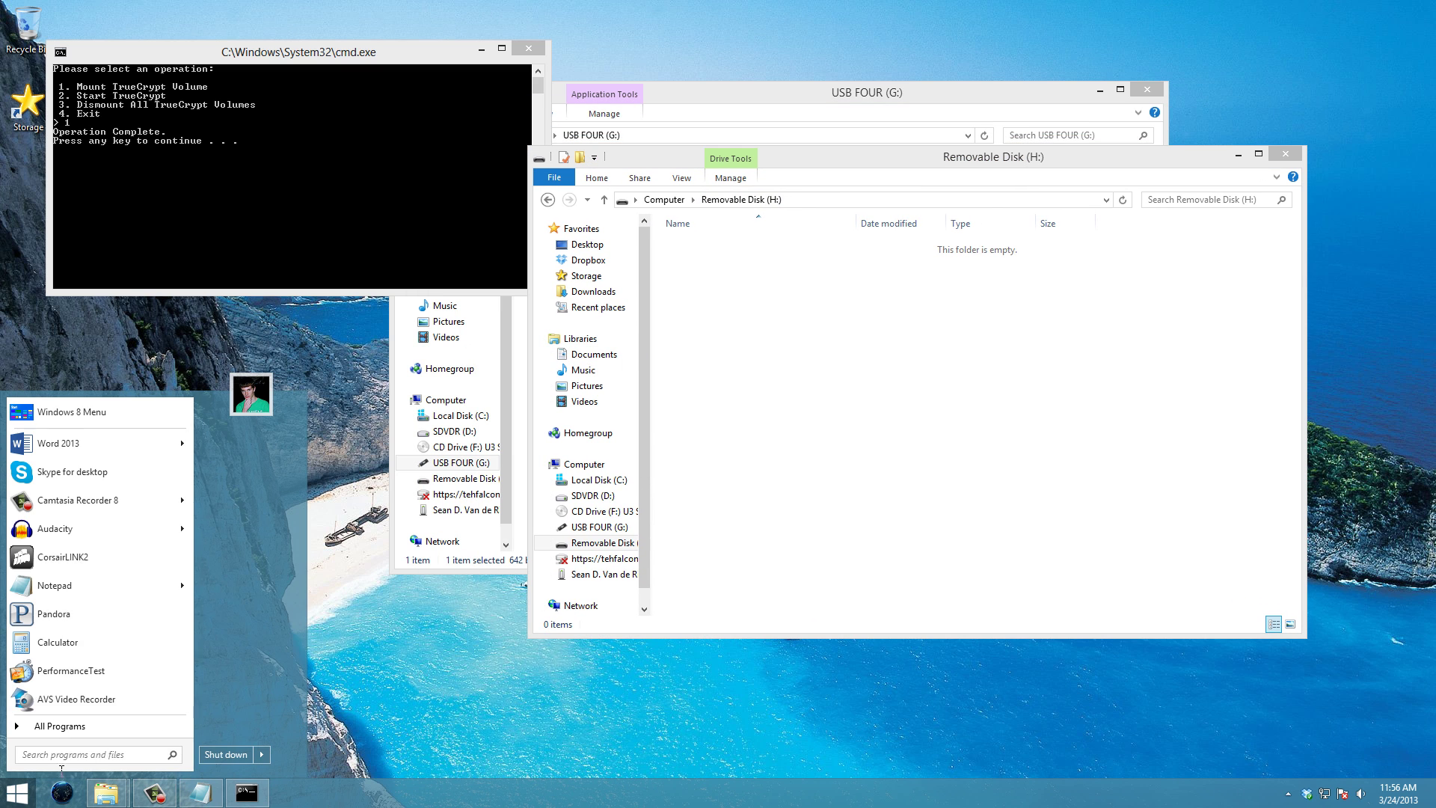
key("super")
key("super+e")
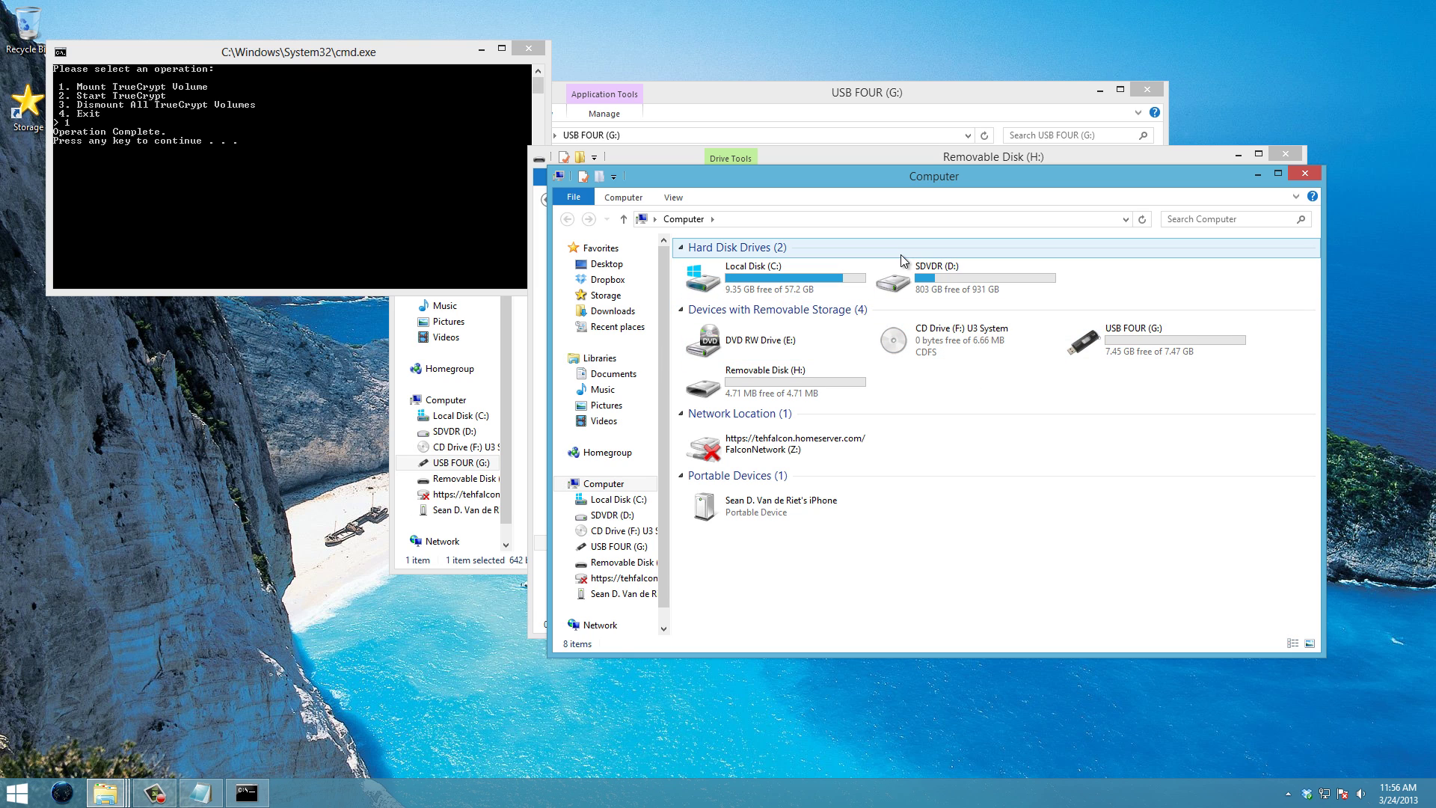
double_click(959, 275)
double_click(715, 437)
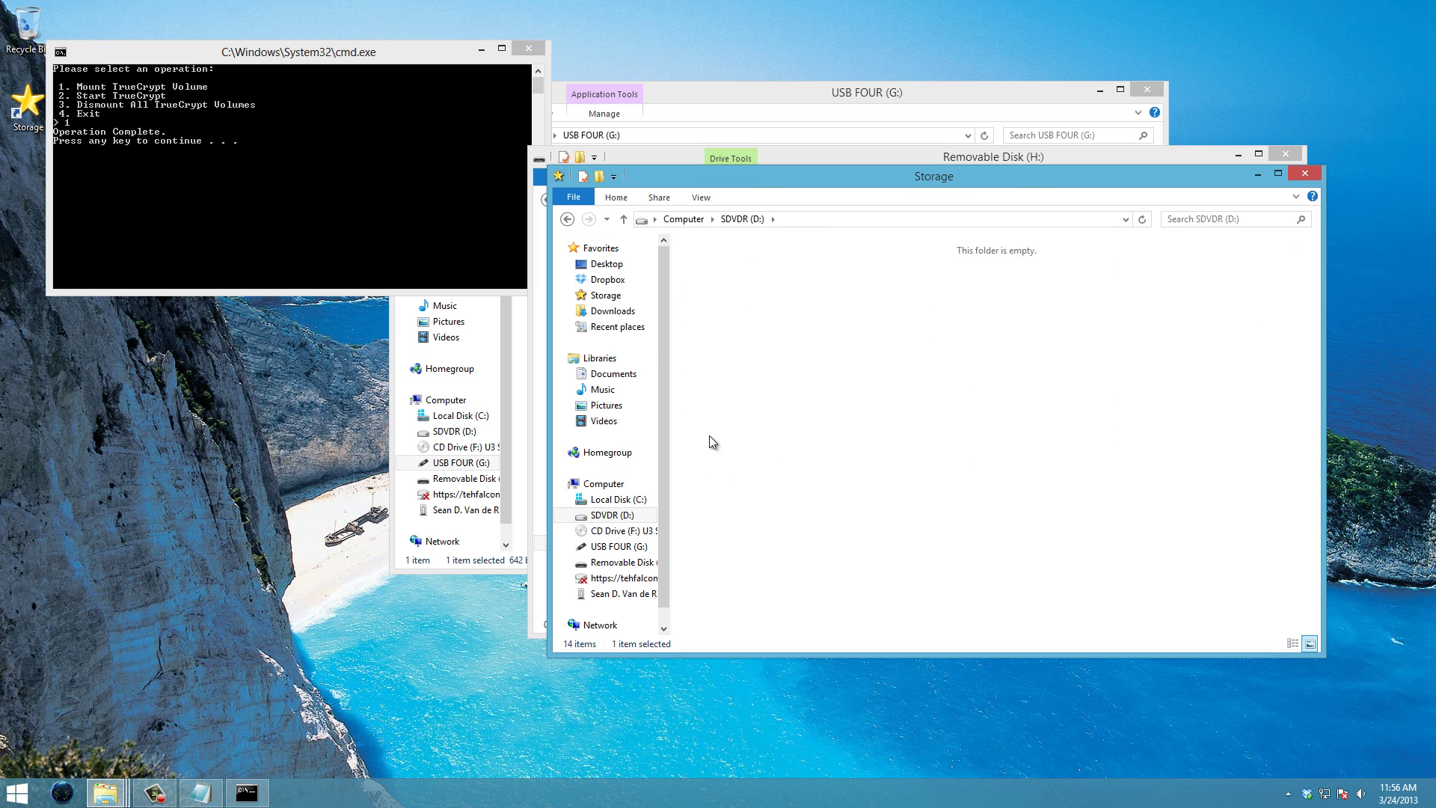
left_click_drag(850, 181, 370, 265)
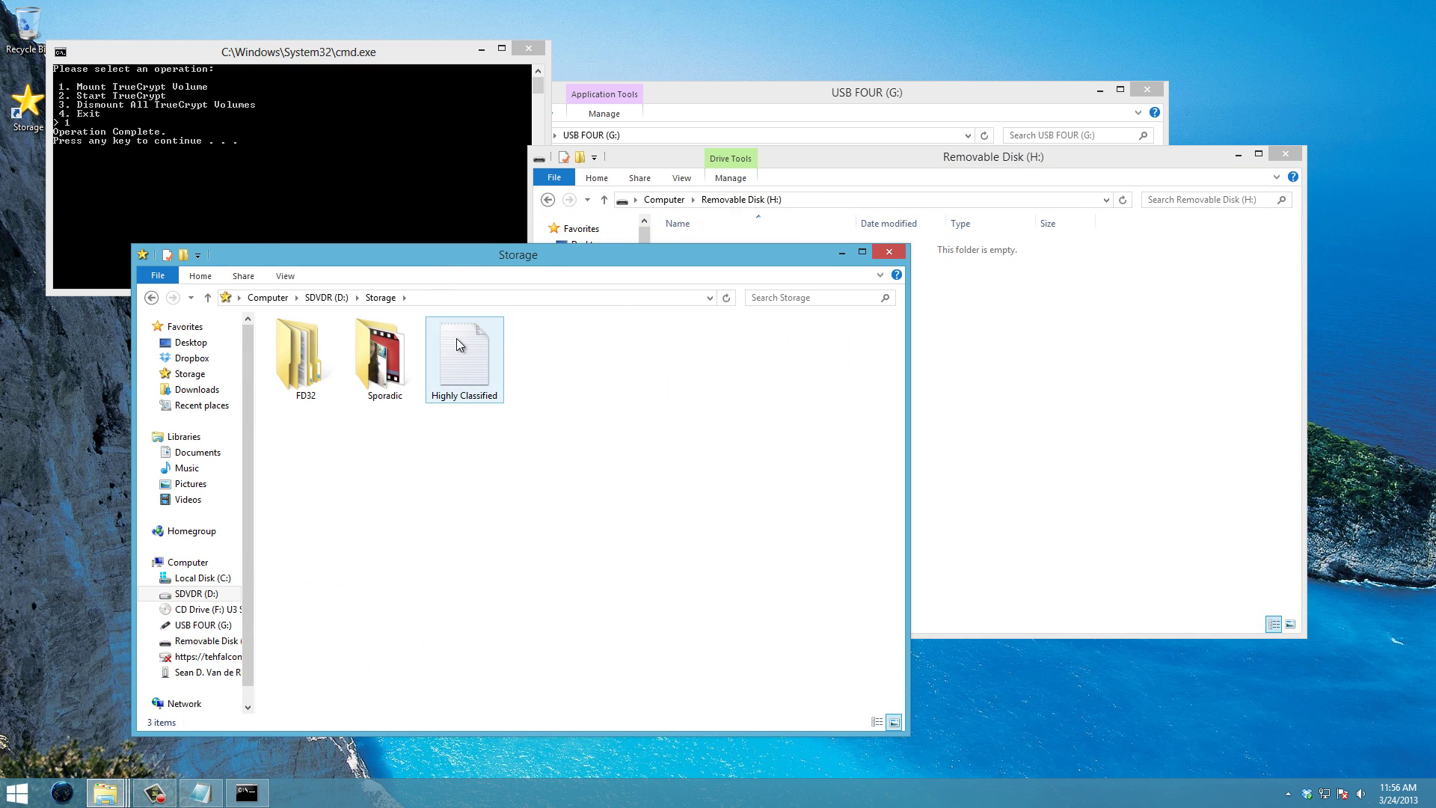
Copy Highly Classified from Storage onto drive H:, then close both folder windows.
left_click_drag(464, 360, 987, 344)
left_click(518, 485)
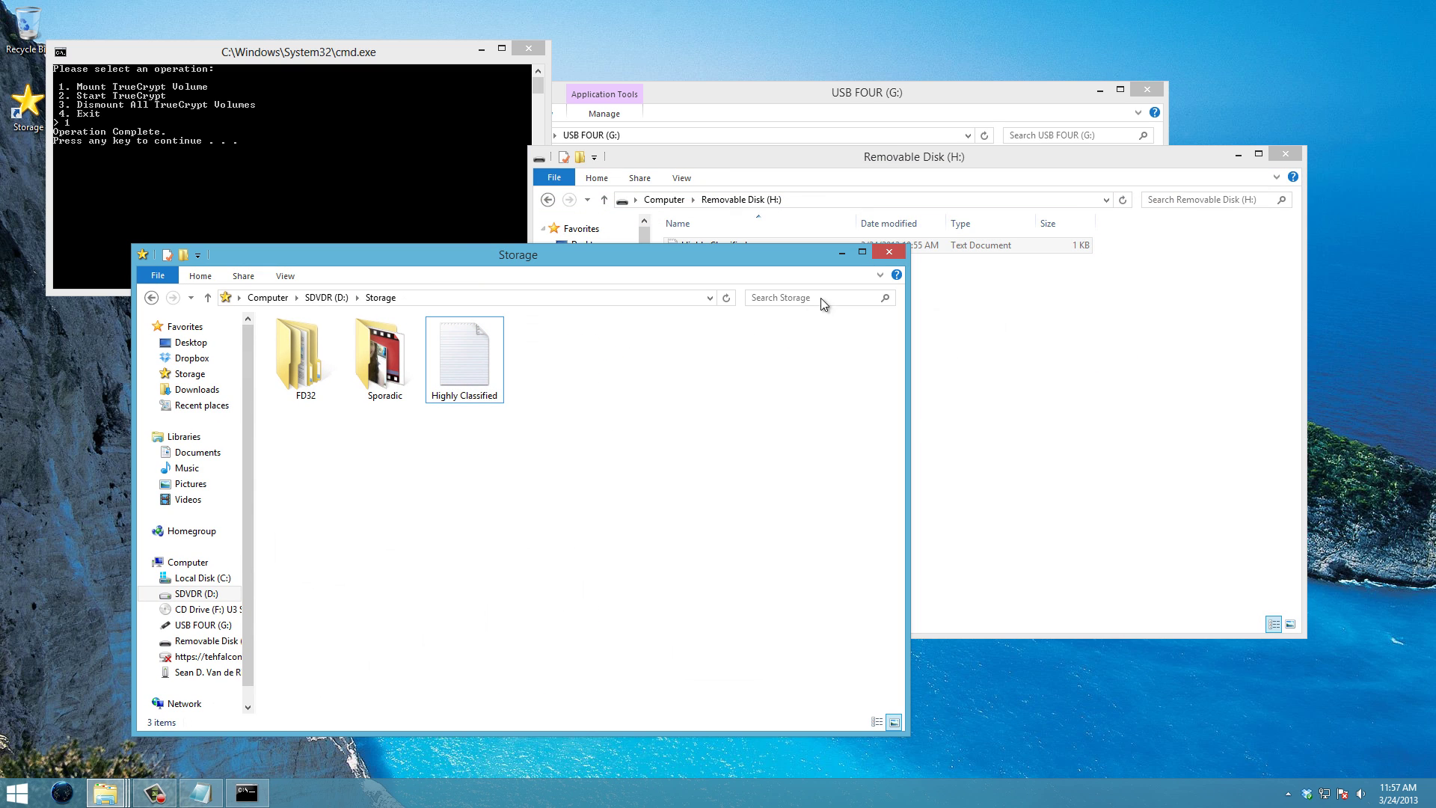
left_click(887, 251)
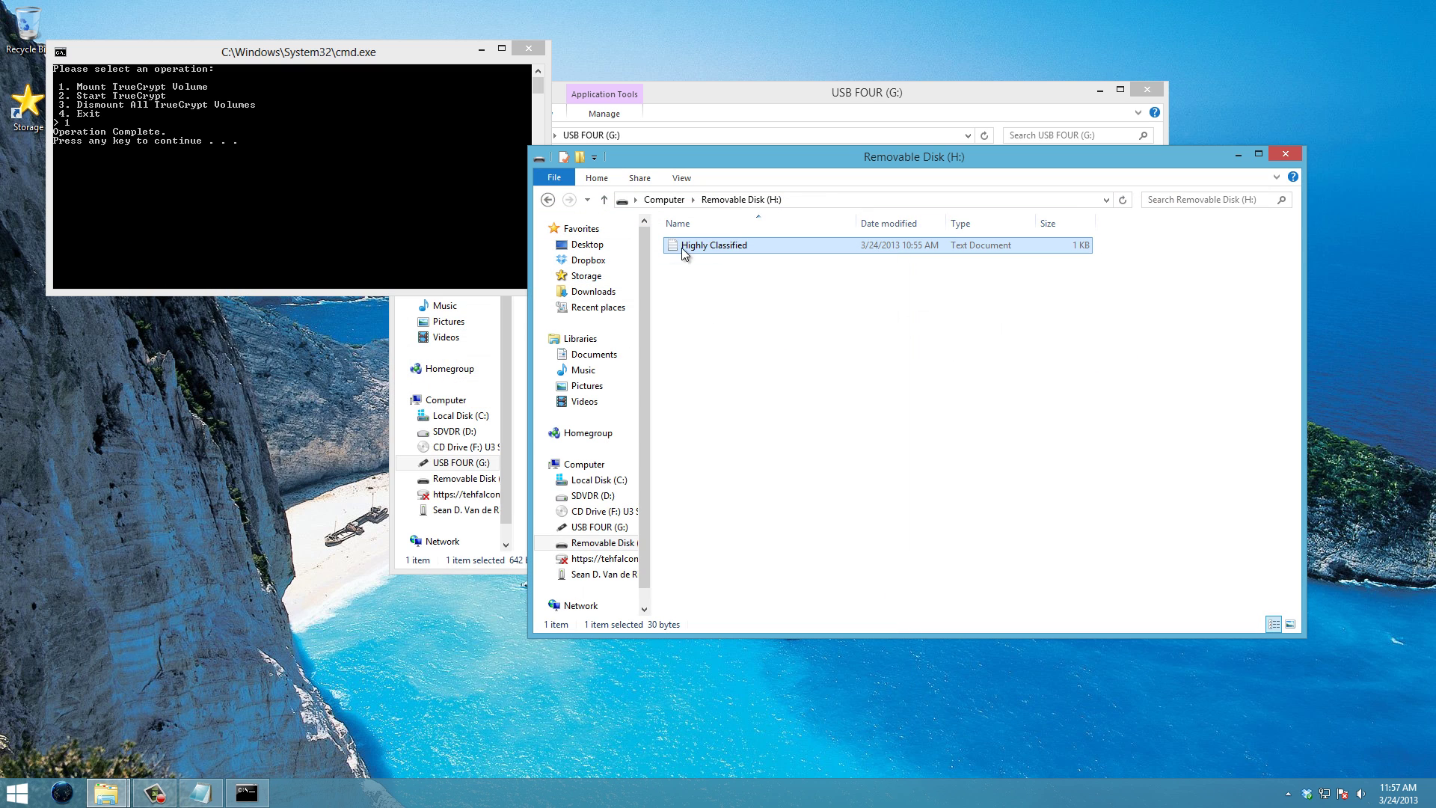
left_click(1284, 154)
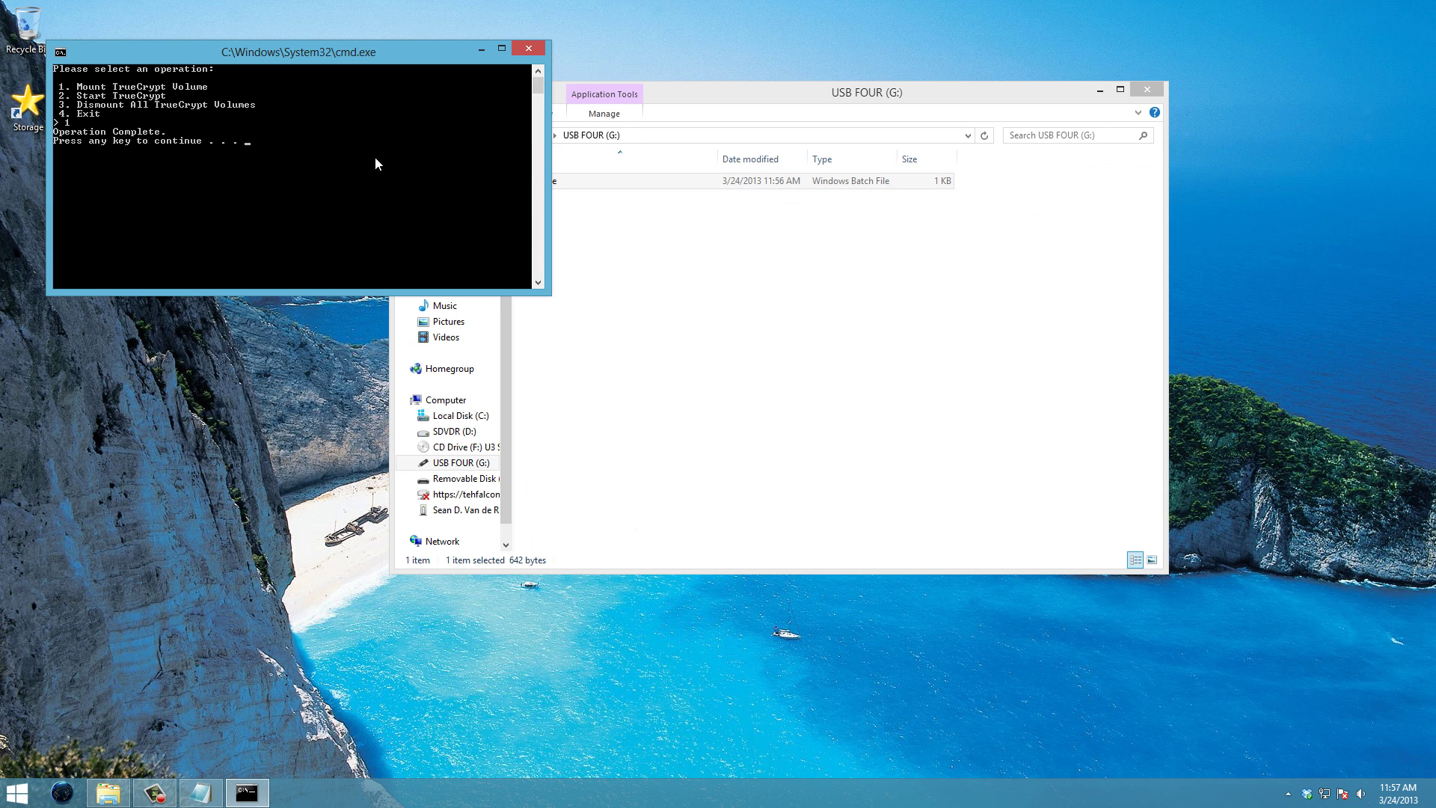
type("3")
Return to the menu, choose option 3 to dismount all volumes, and close the cmd window.
key("Return")
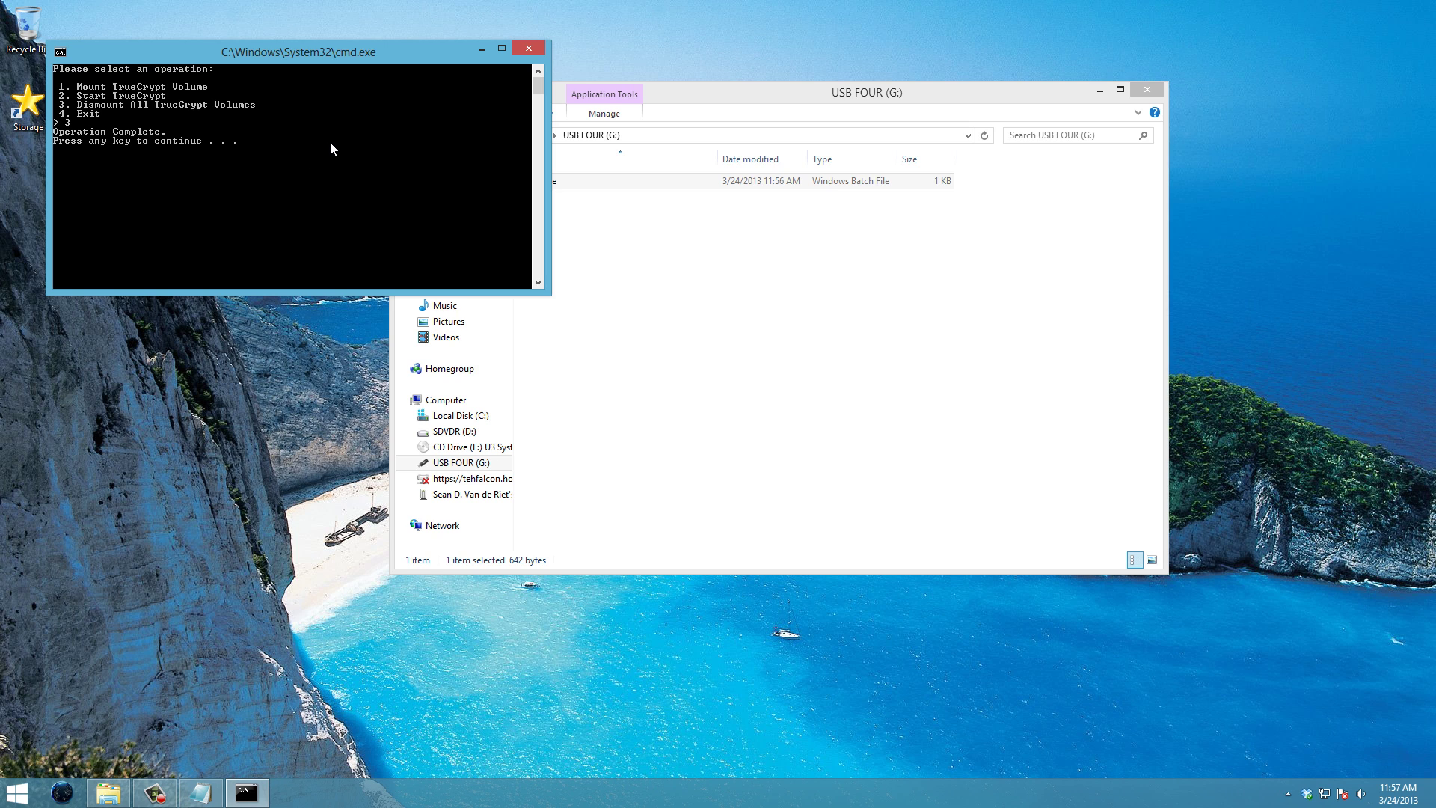
key("Return")
left_click(532, 49)
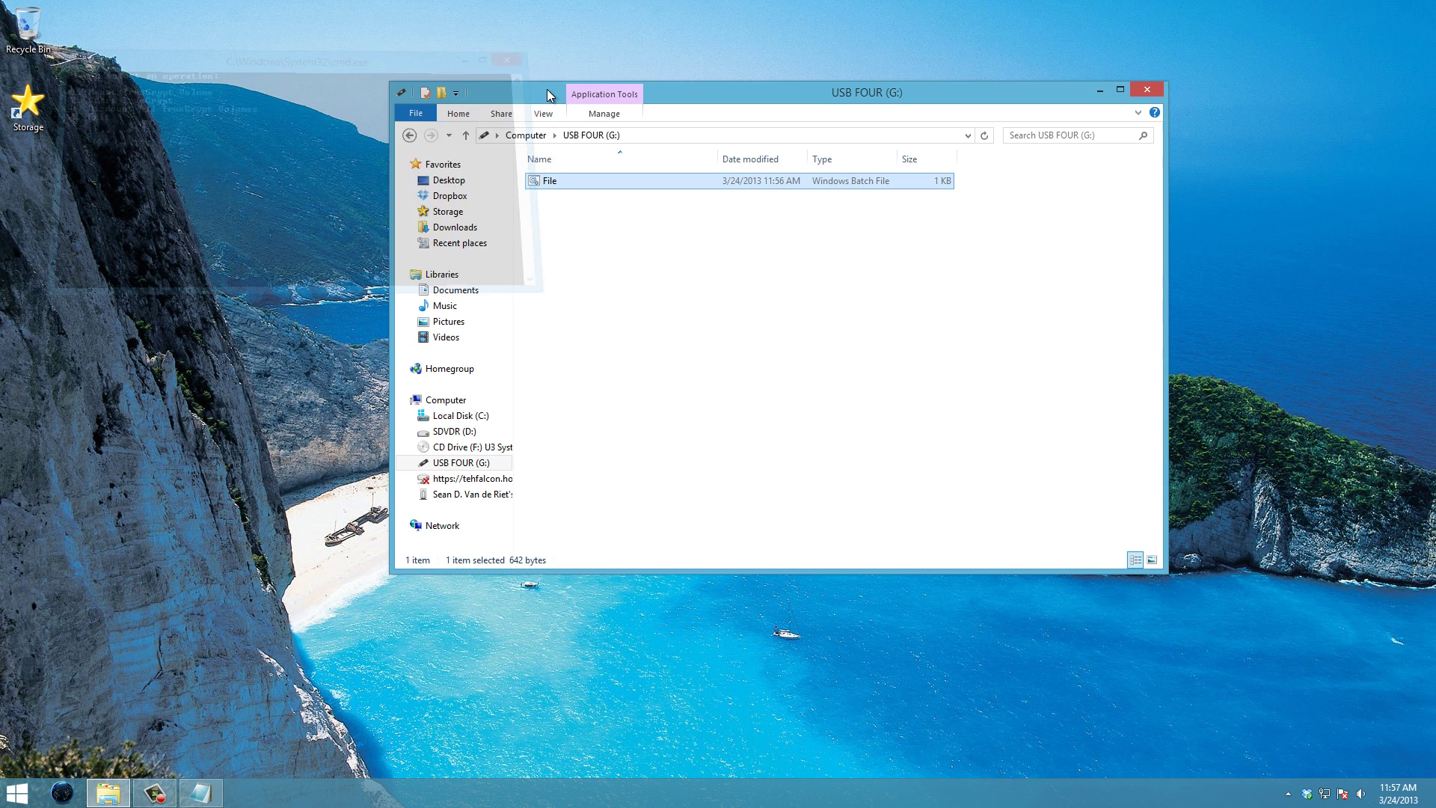
Move the Computer window to the top-left and open USB FOUR (G:) in it.
left_click(517, 137)
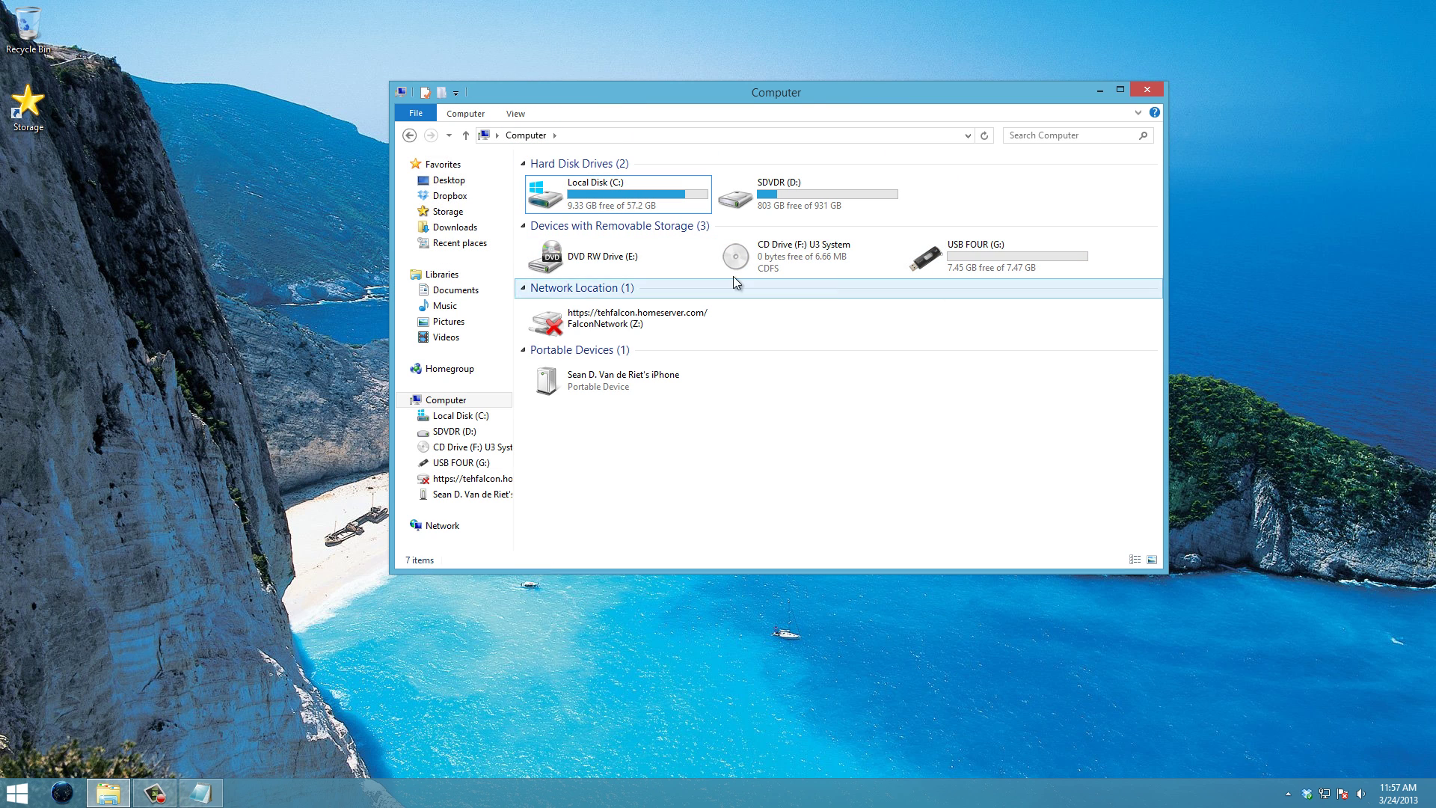
left_click_drag(696, 98, 310, 27)
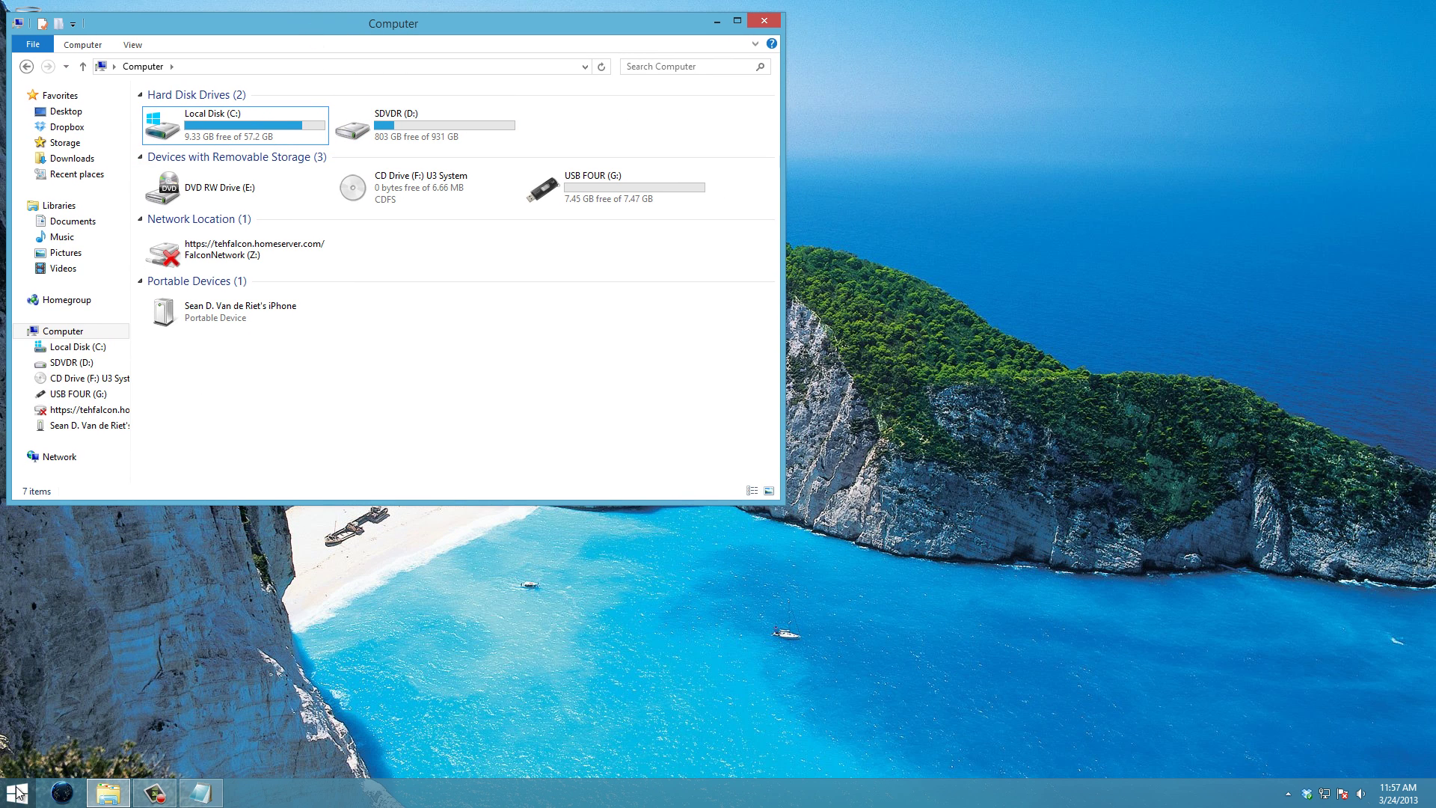
double_click(575, 201)
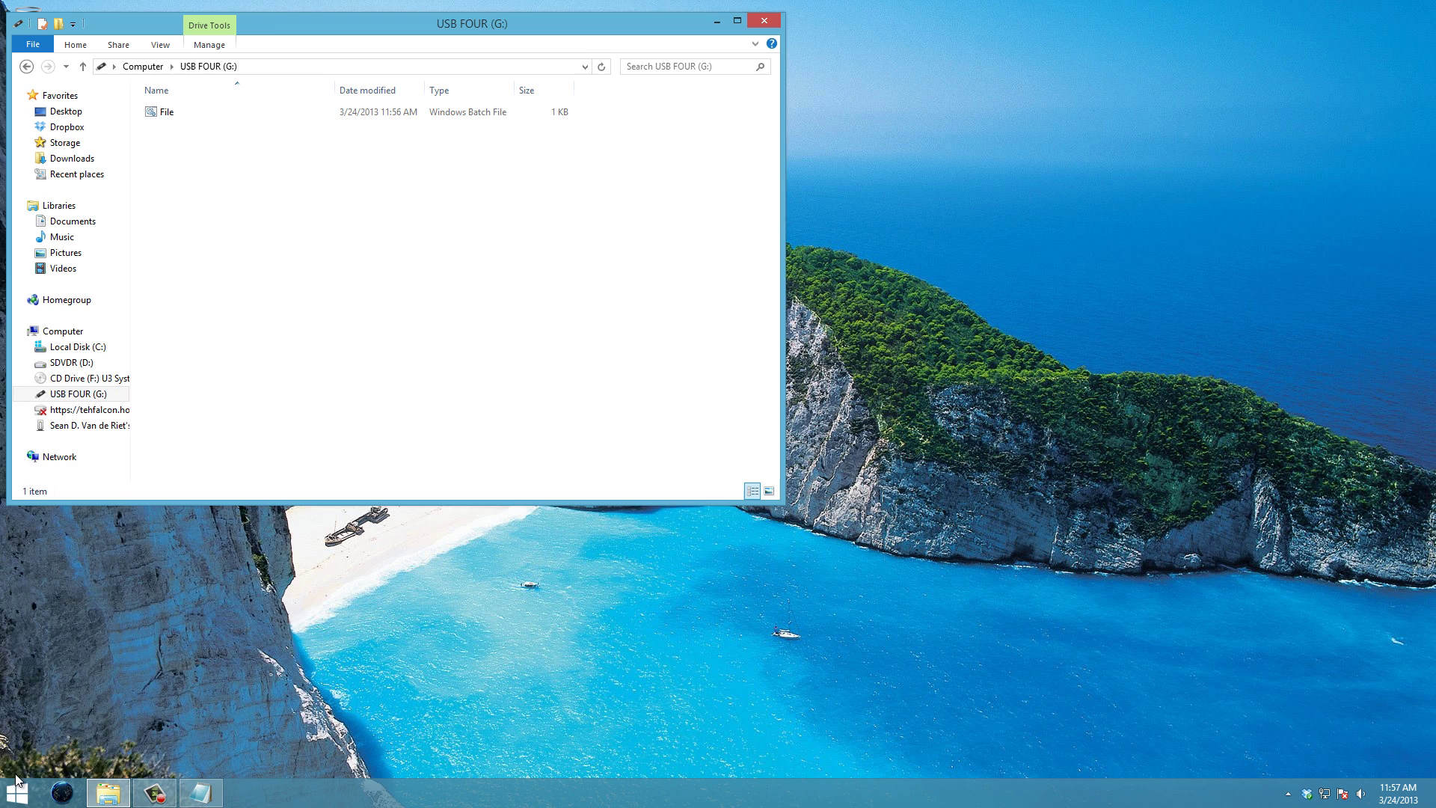
Open a second Computer window from the taskbar and arrange it below, USB FOUR on the right.
left_click(17, 791)
left_click(243, 591)
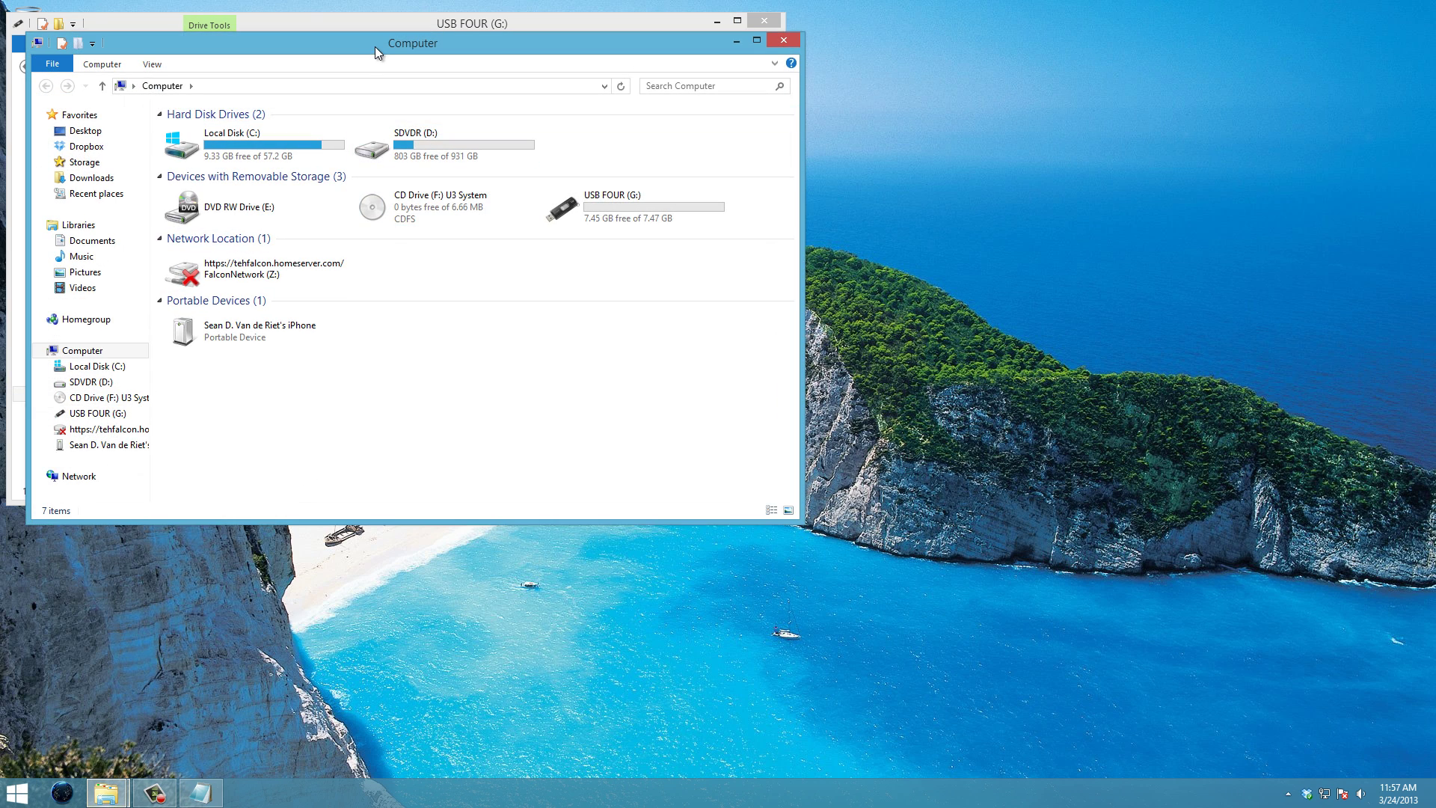
left_click_drag(375, 46, 362, 288)
mouse_move(385, 24)
left_mouse_down()
mouse_move(631, 40)
mouse_move(1129, 27)
left_mouse_up()
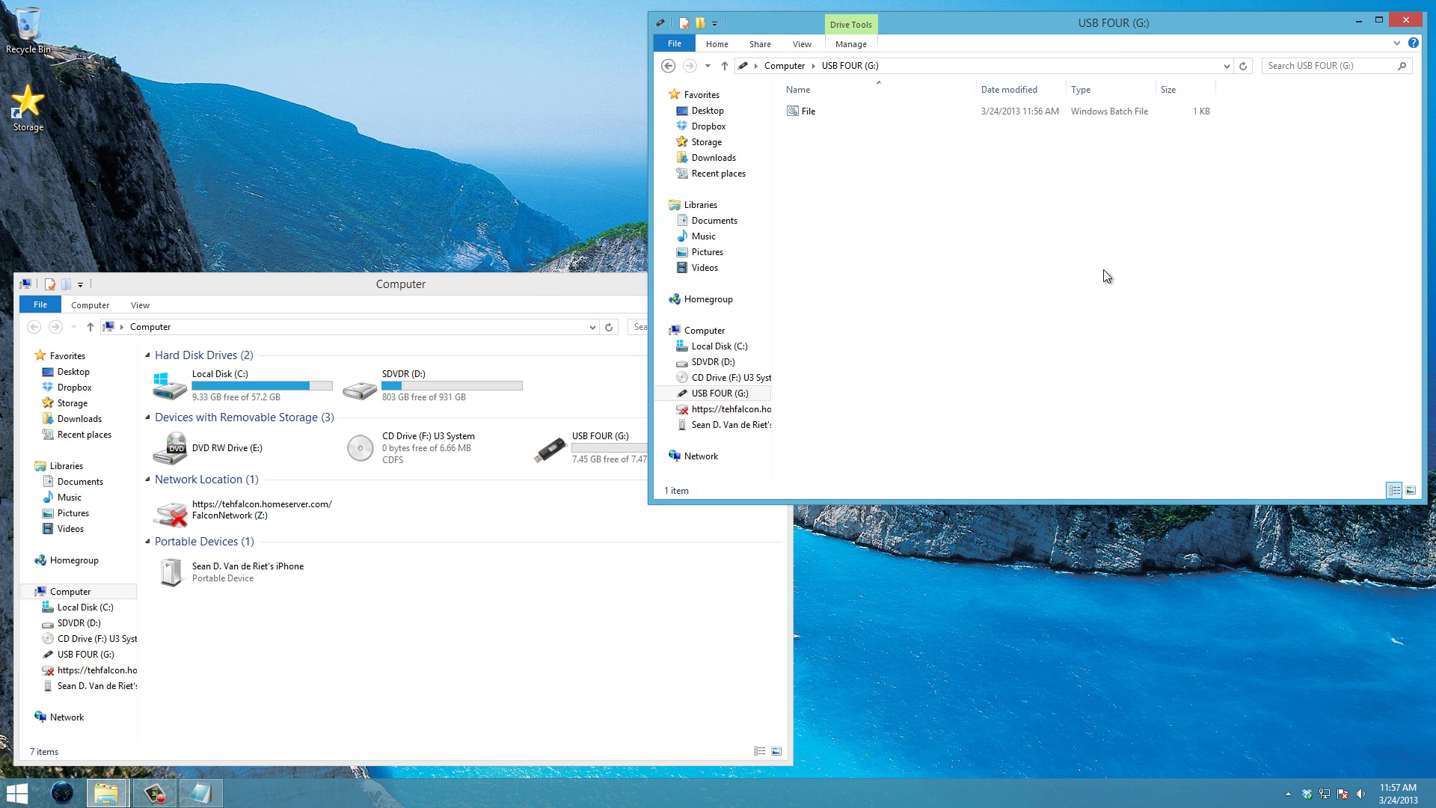
Run the batch file, choose option 1, show the password and confirm to mount volume H:.
double_click(808, 111)
left_click_drag(396, 20, 407, 35)
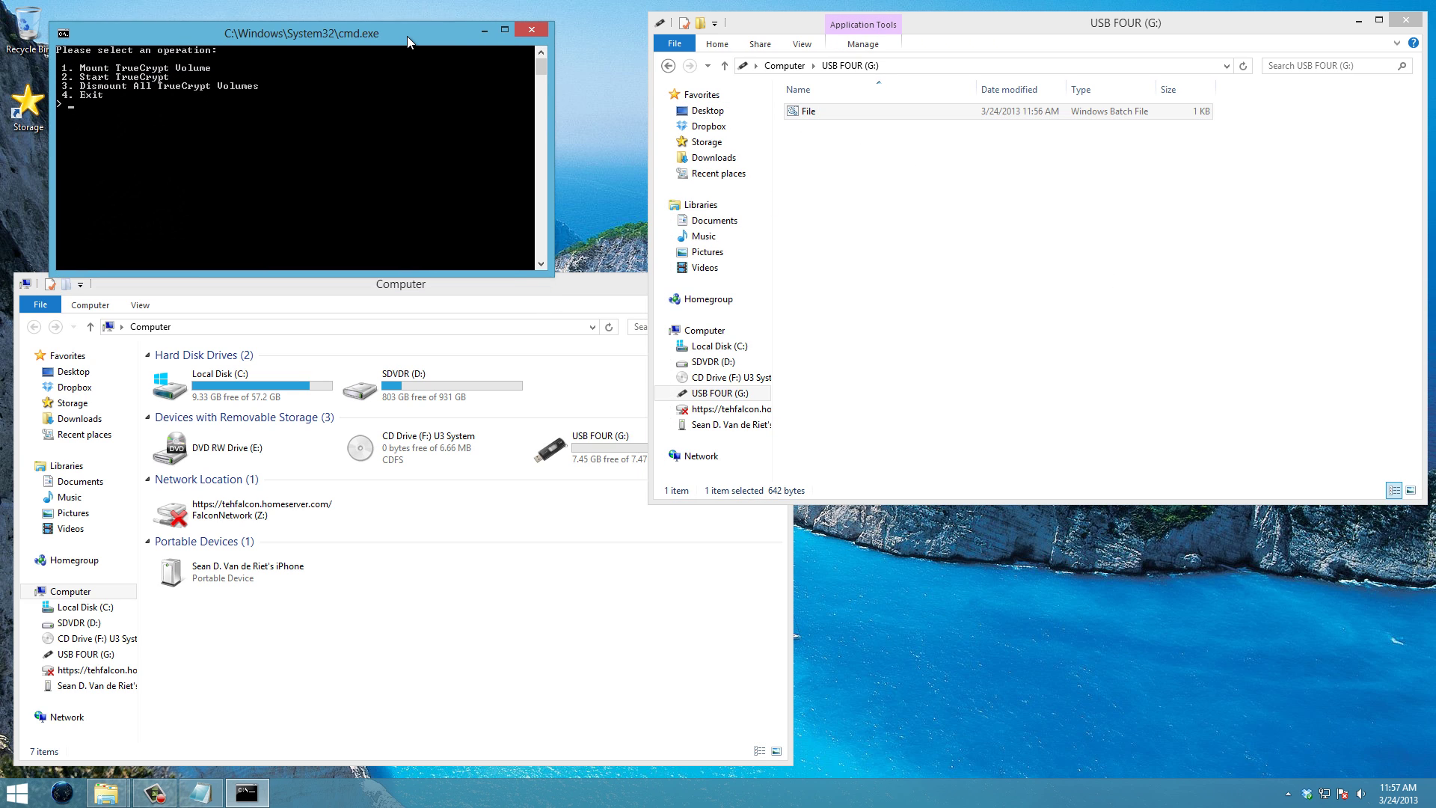
type("1")
key("Return")
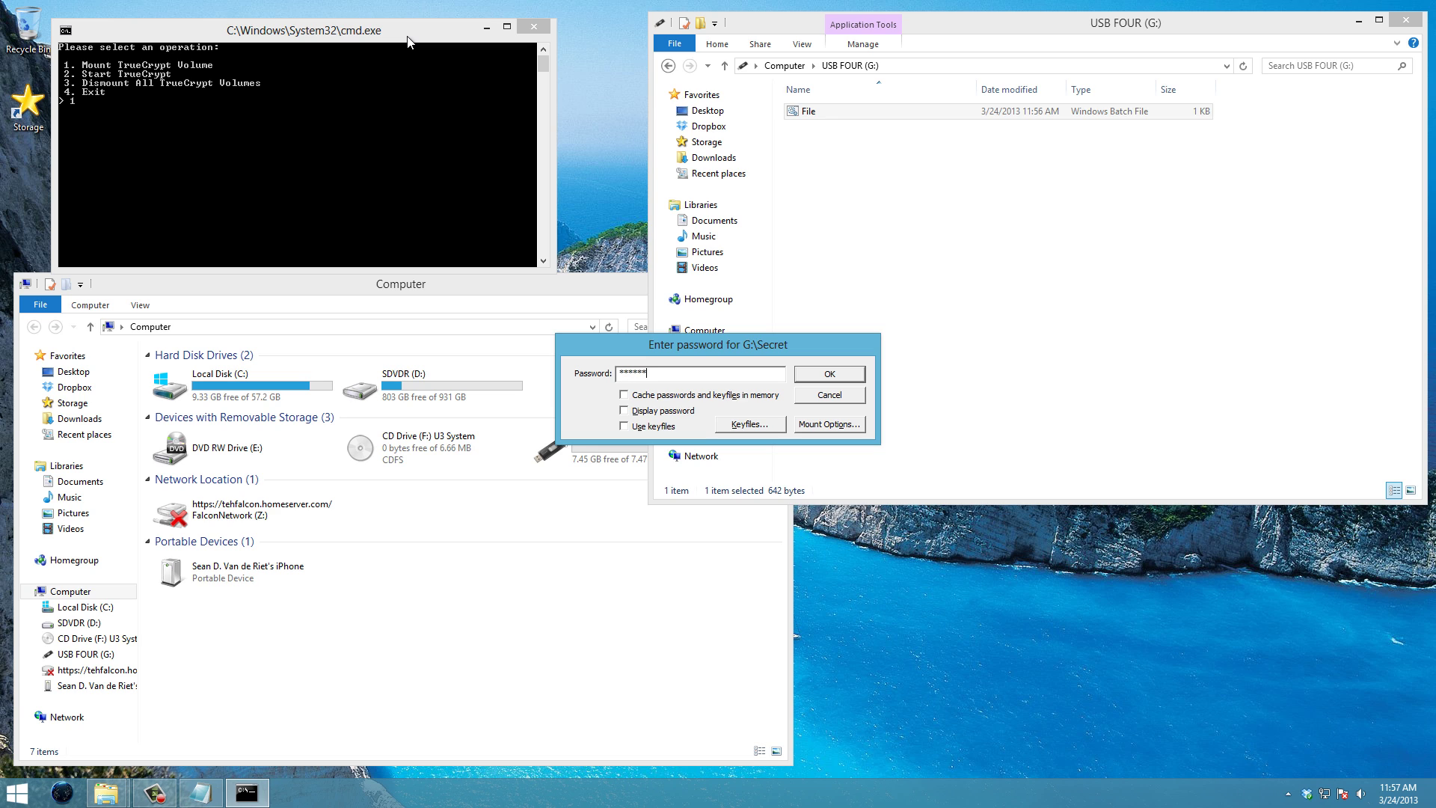
left_click(623, 409)
left_click(829, 374)
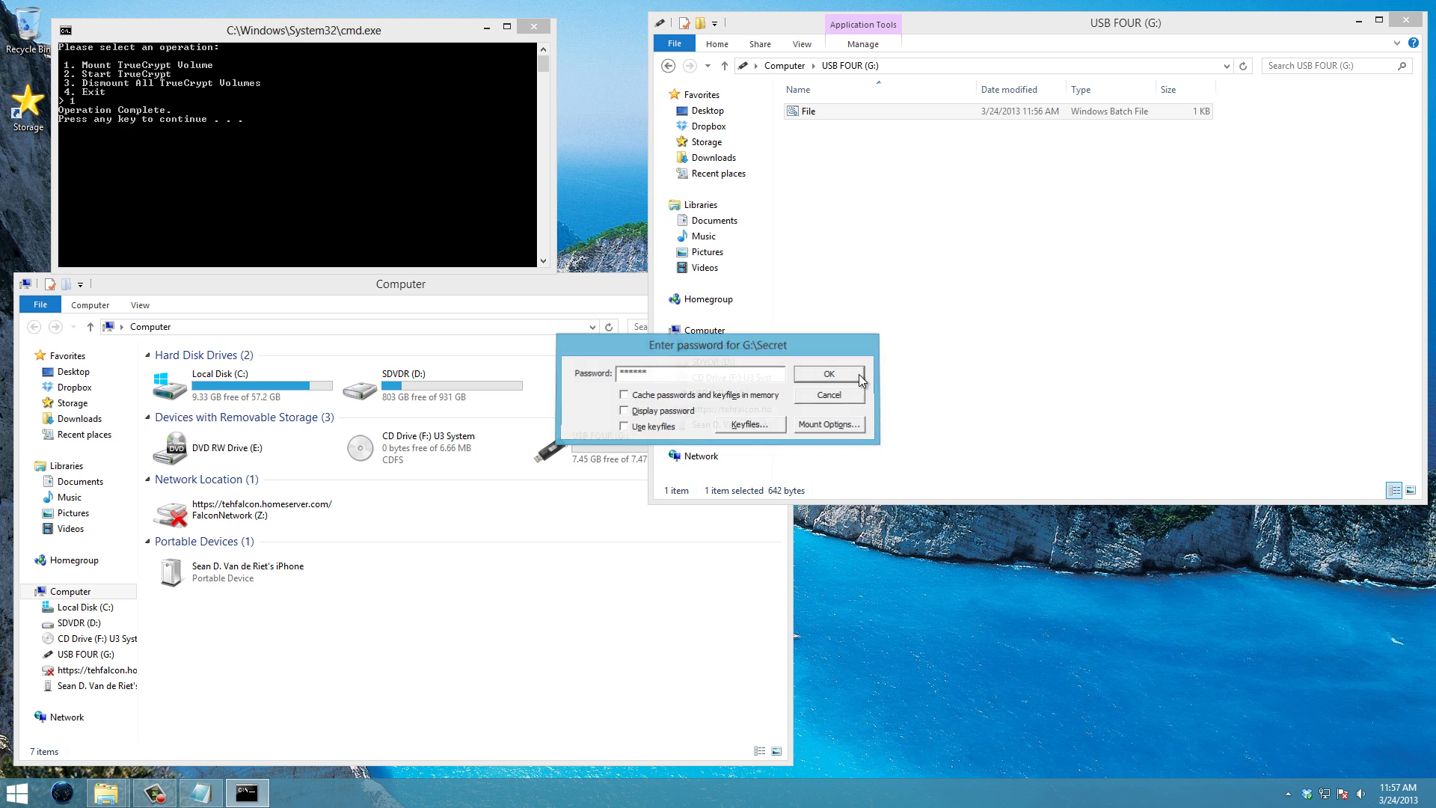
Open Highly Classified from drive H:, read its text, then close Notepad and the H: window.
left_click_drag(365, 18, 965, 169)
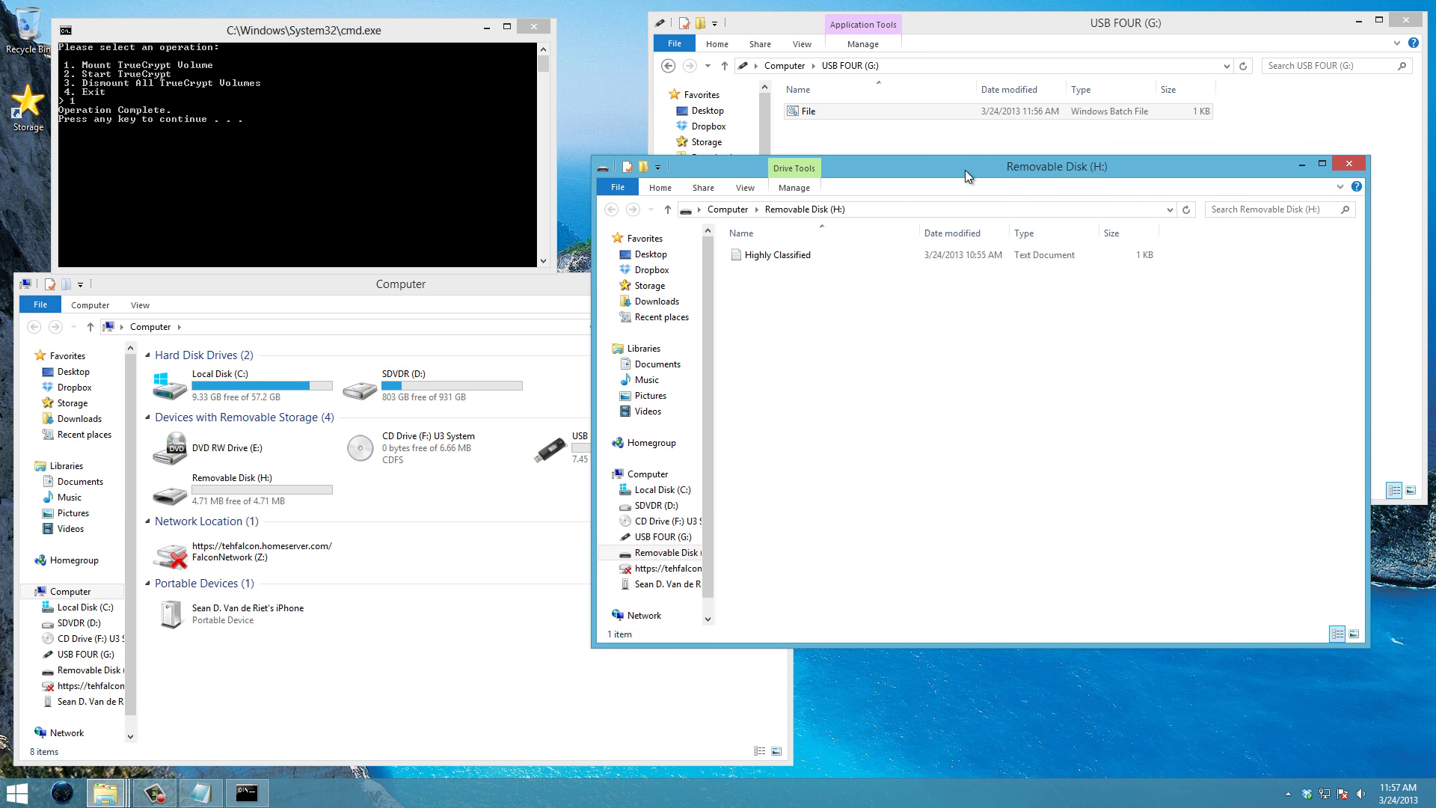
left_click(797, 251)
double_click(797, 251)
triple_click(423, 177)
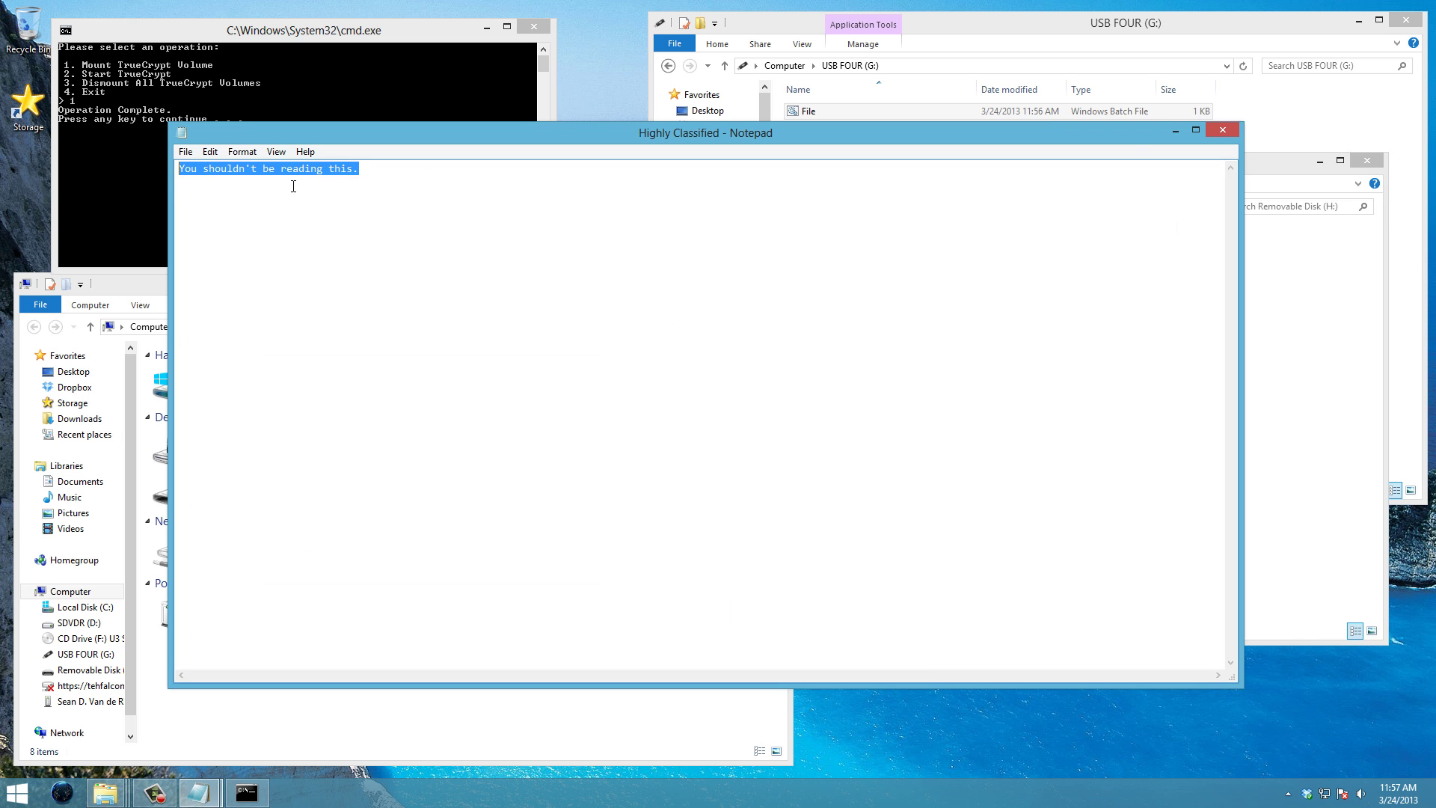
left_click(423, 177)
left_click(1222, 131)
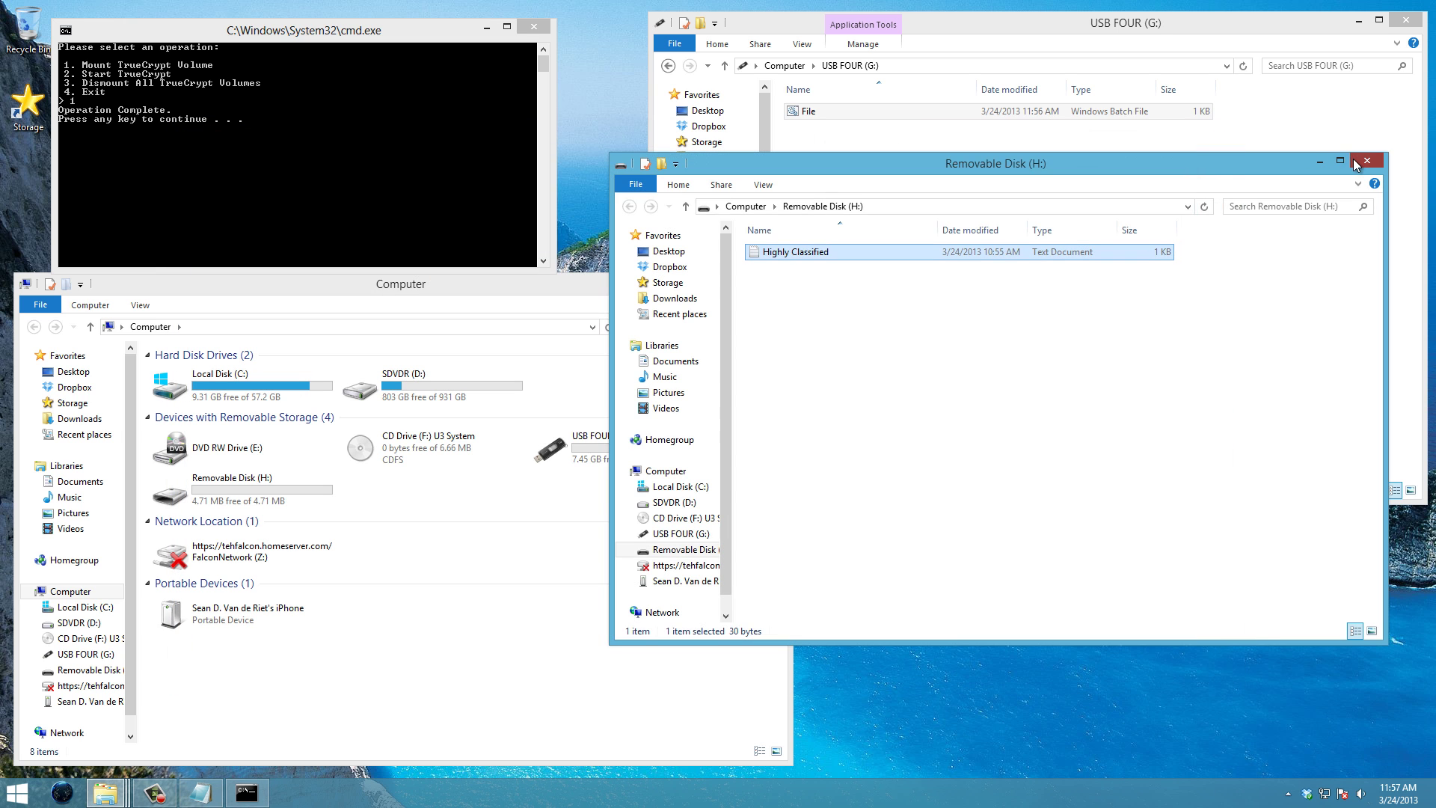
left_click(1367, 161)
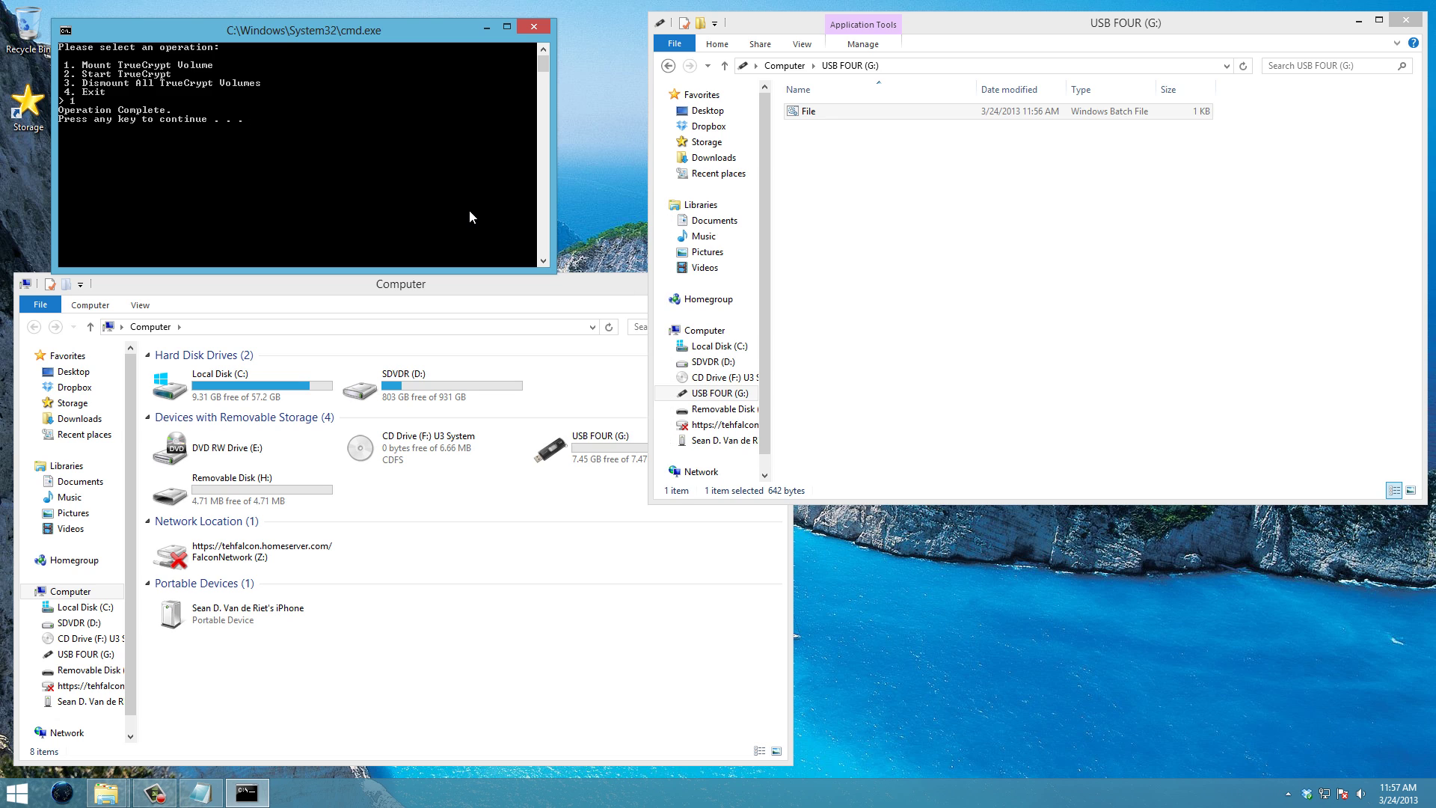
Choose option 3 to dismount all volumes, then close cmd, the USB FOUR window and the drives window.
key("Return")
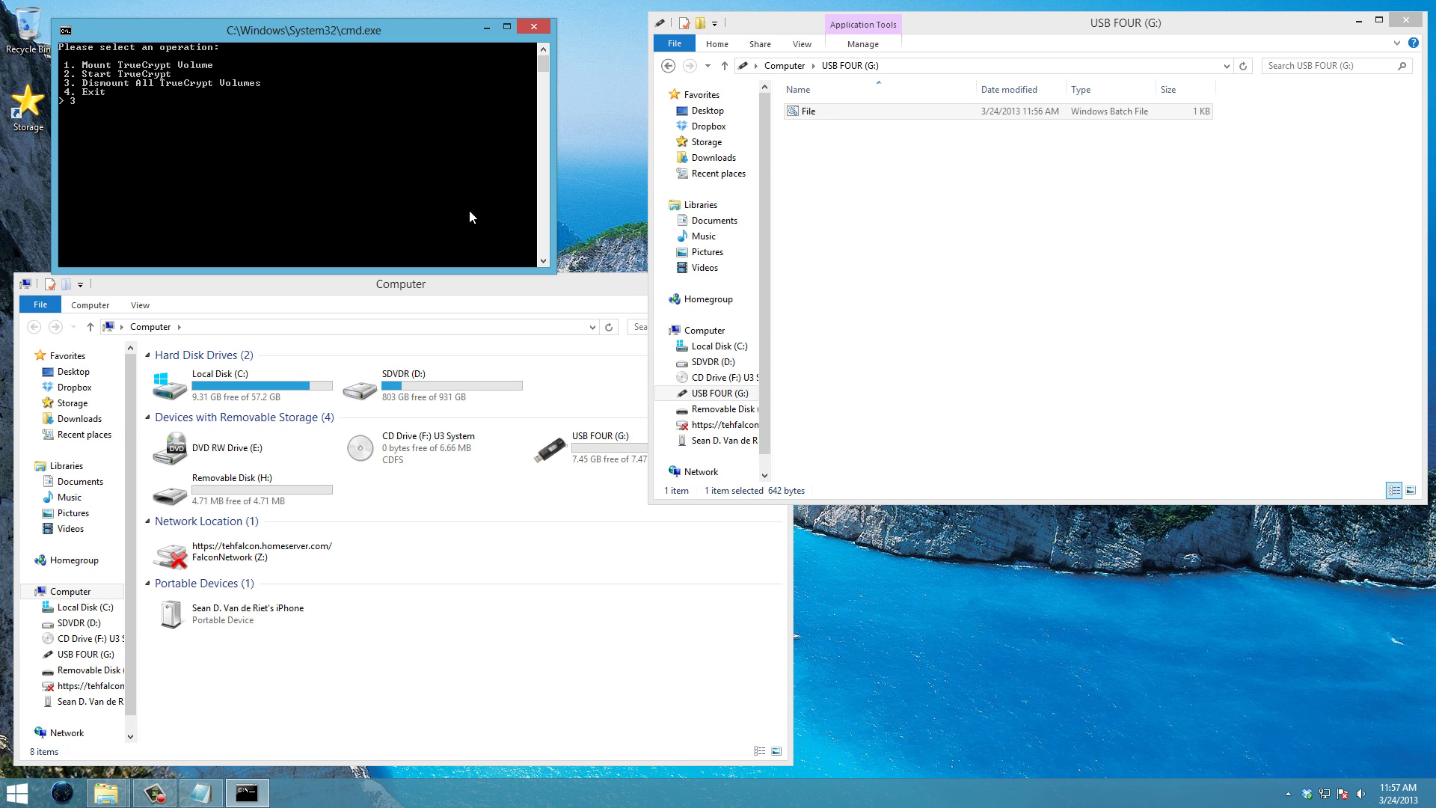
type("3")
key("Return")
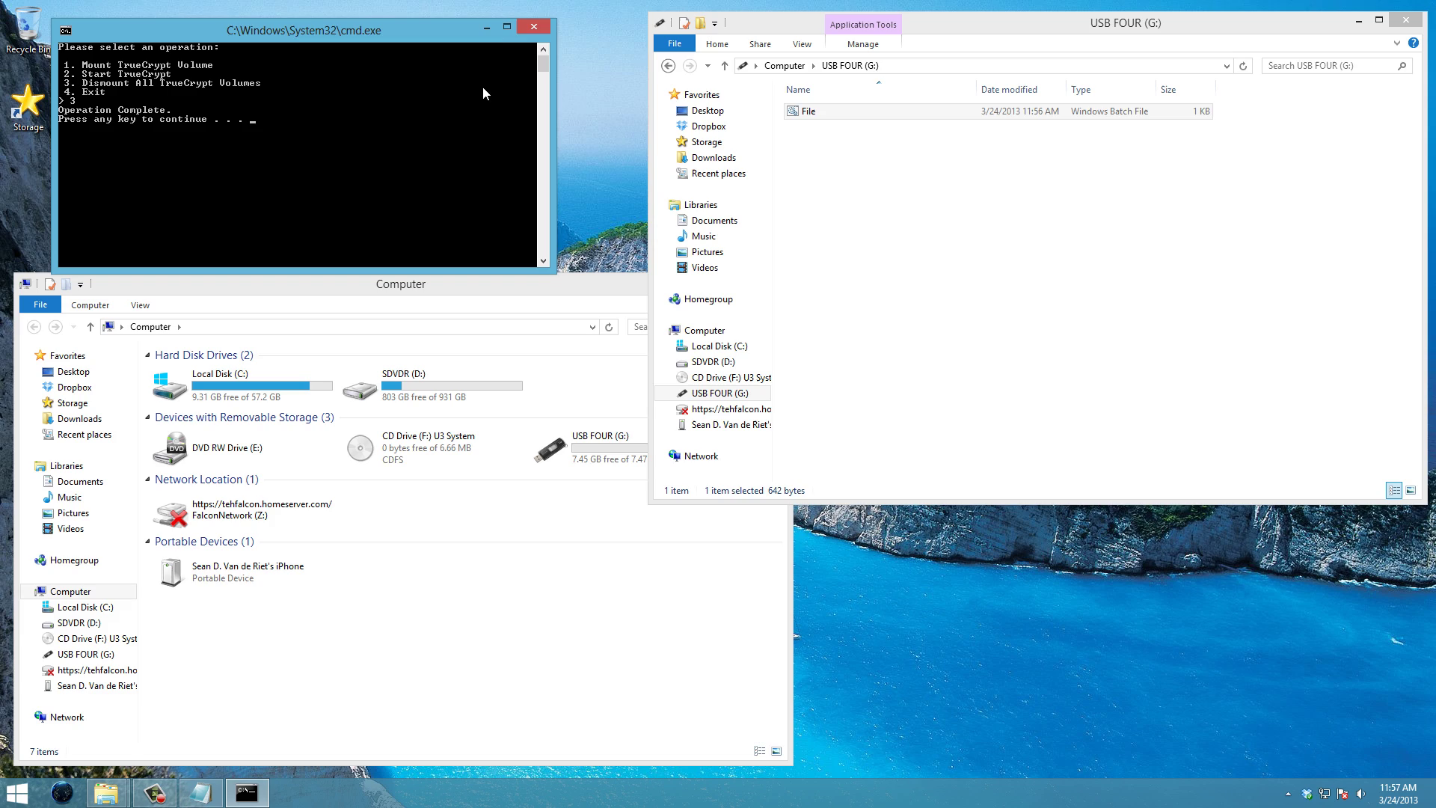
left_click(533, 26)
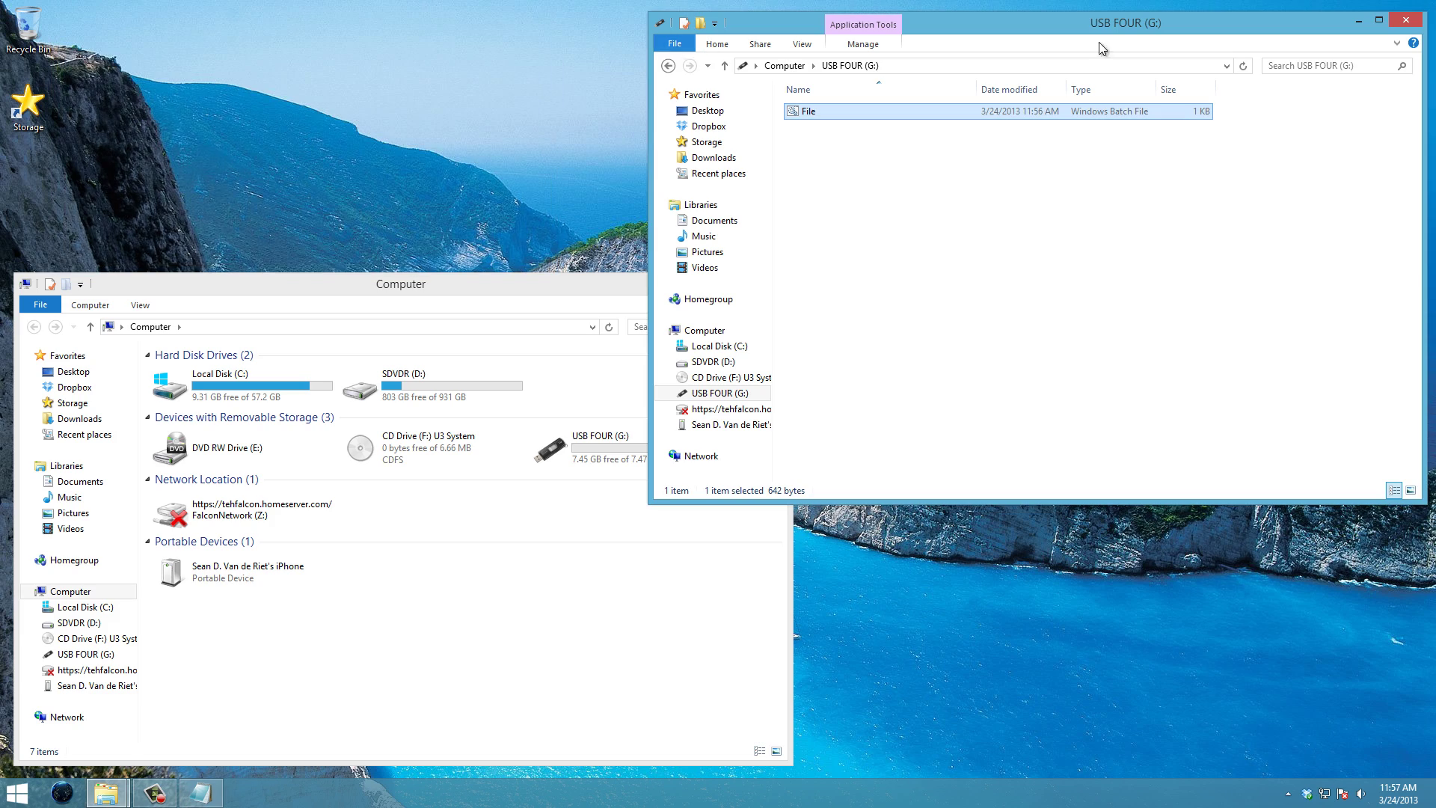
left_click(1413, 23)
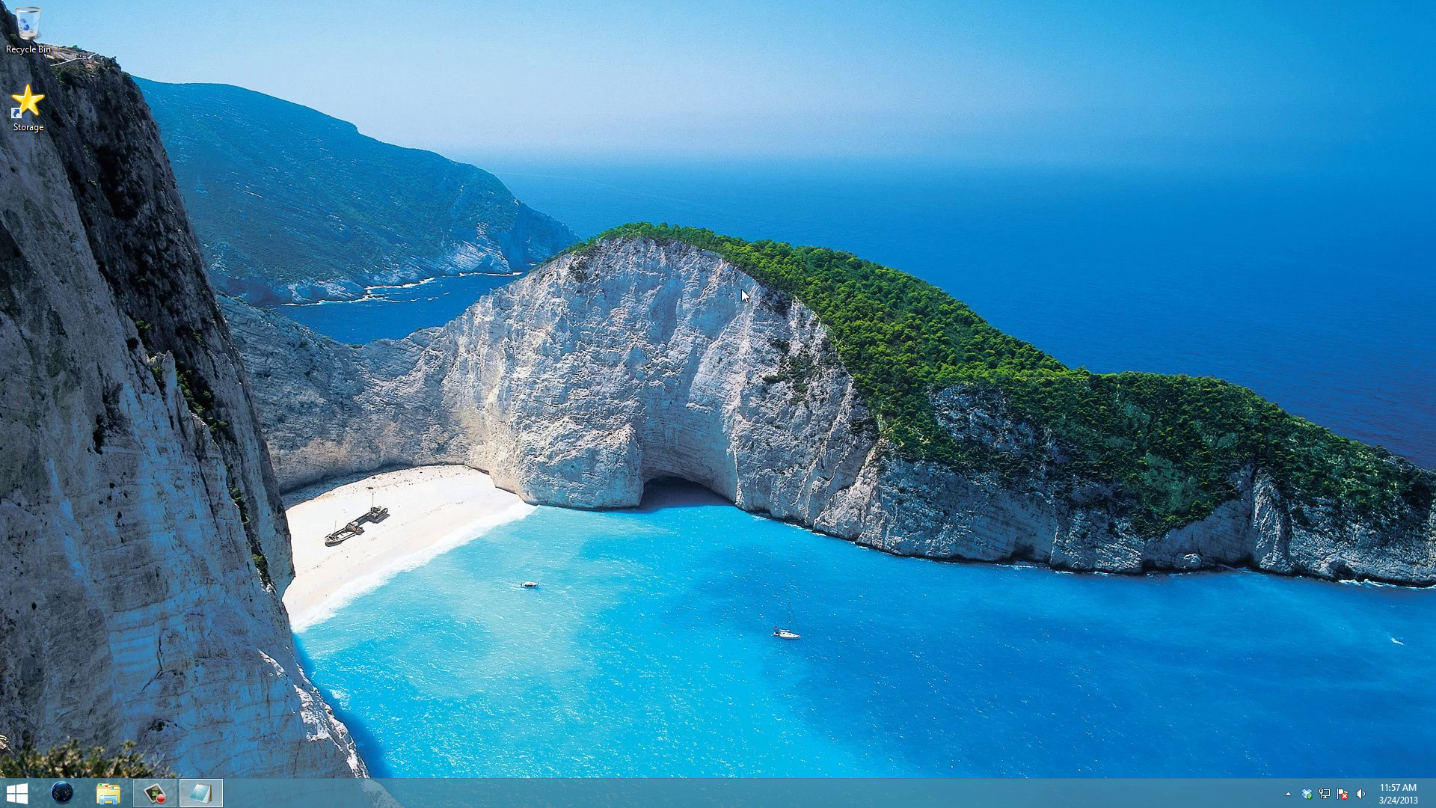
left_click(772, 282)
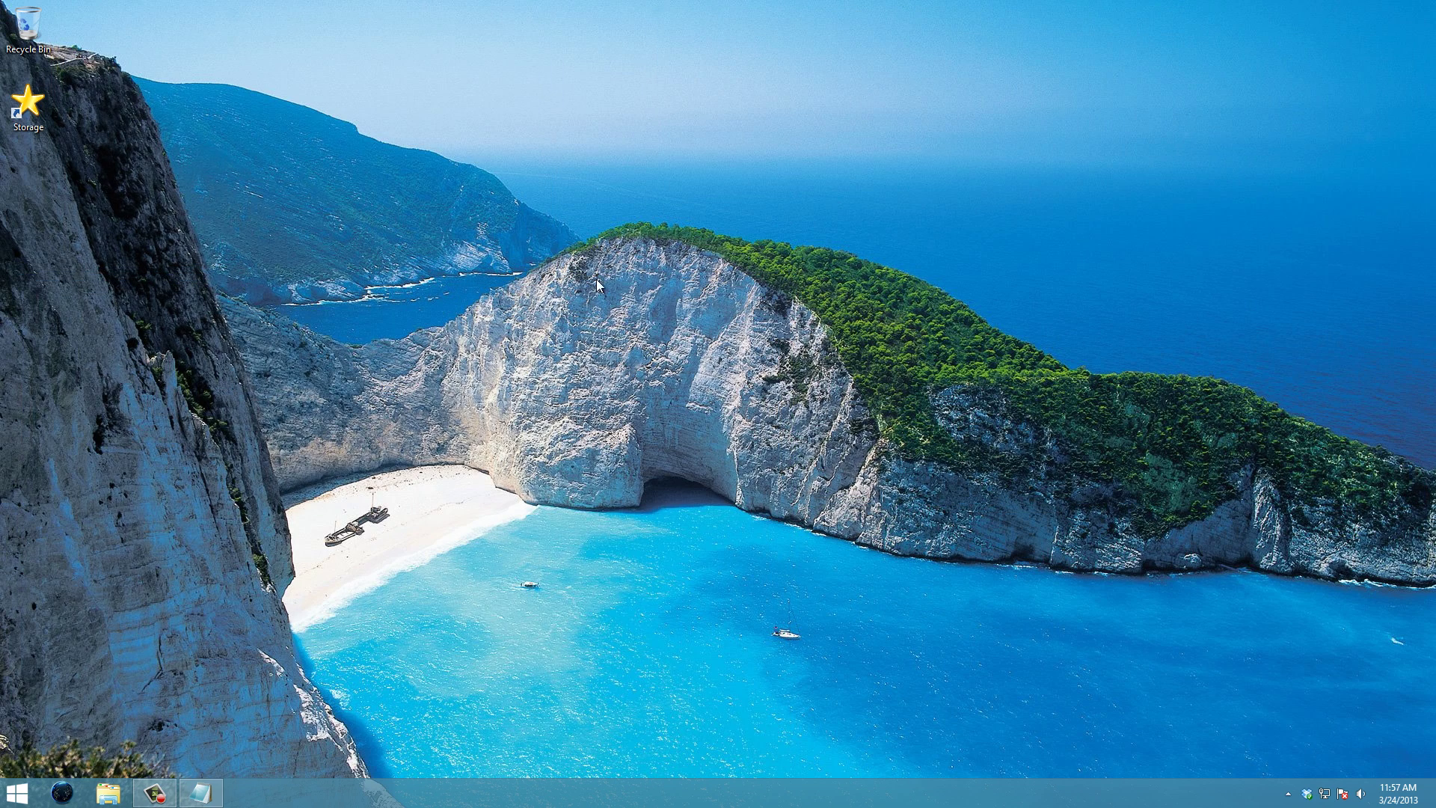